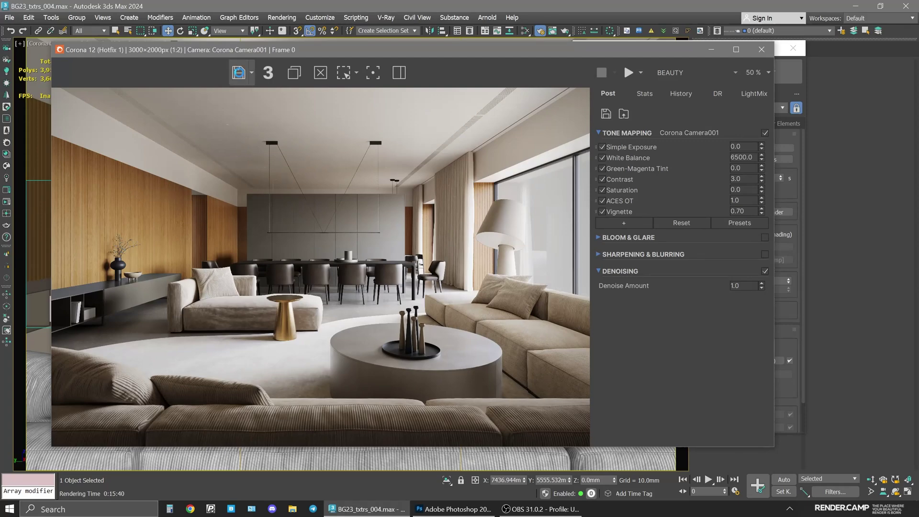
- Save the Corona render to the Desktop as 000.png in 48-bit RGB with an alpha channel
{"action": "left_click", "coordinate": [238, 72]}
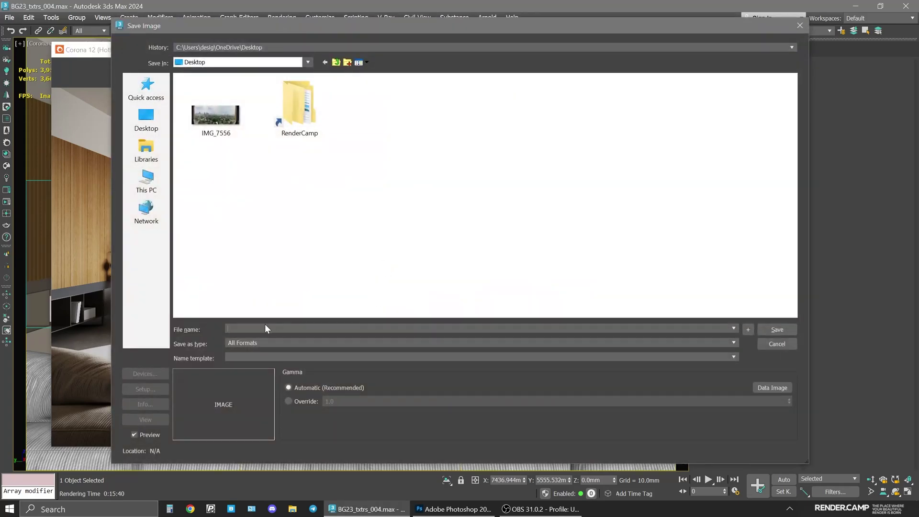
{"action": "type", "text": "000"}
{"action": "left_click", "coordinate": [253, 343]}
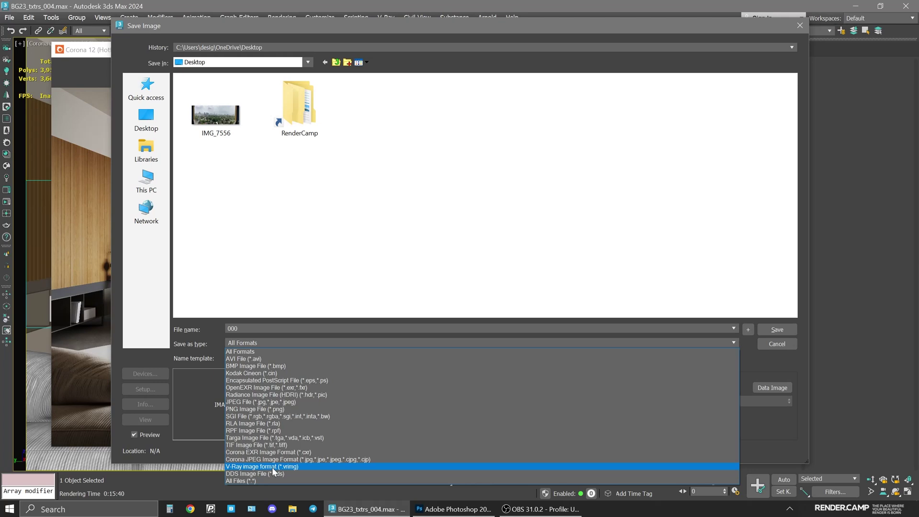
{"action": "left_click", "coordinate": [250, 410]}
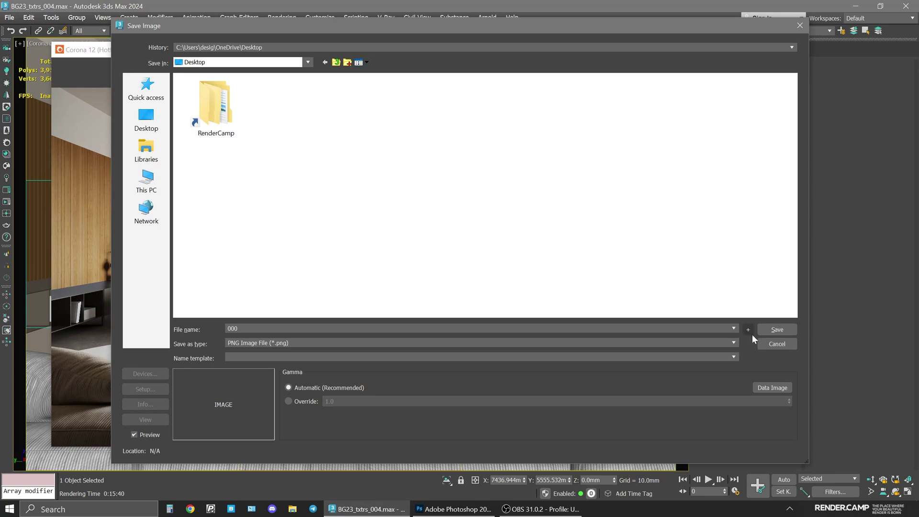
{"action": "left_click", "coordinate": [777, 329]}
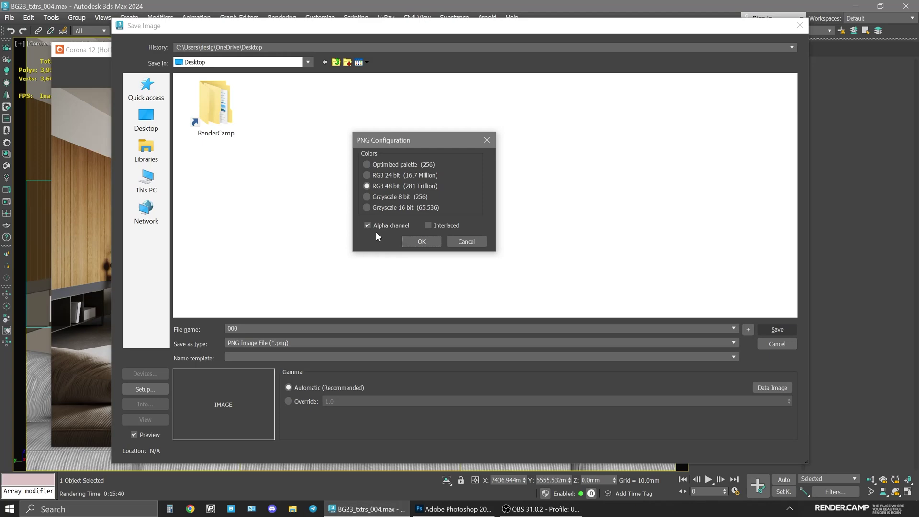
{"action": "left_click", "coordinate": [418, 241]}
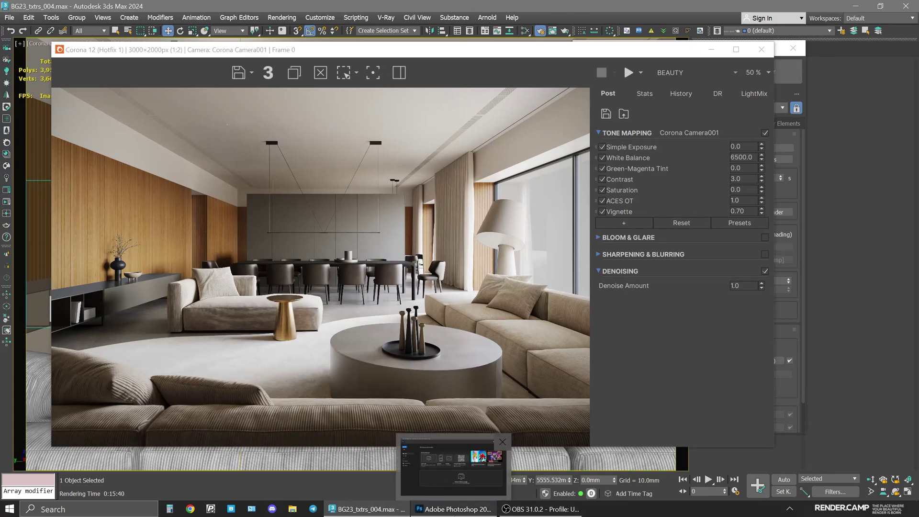
- Open 000.png from the Desktop in Photoshop, with File Explorer brought up alongside
{"action": "left_click", "coordinate": [456, 511]}
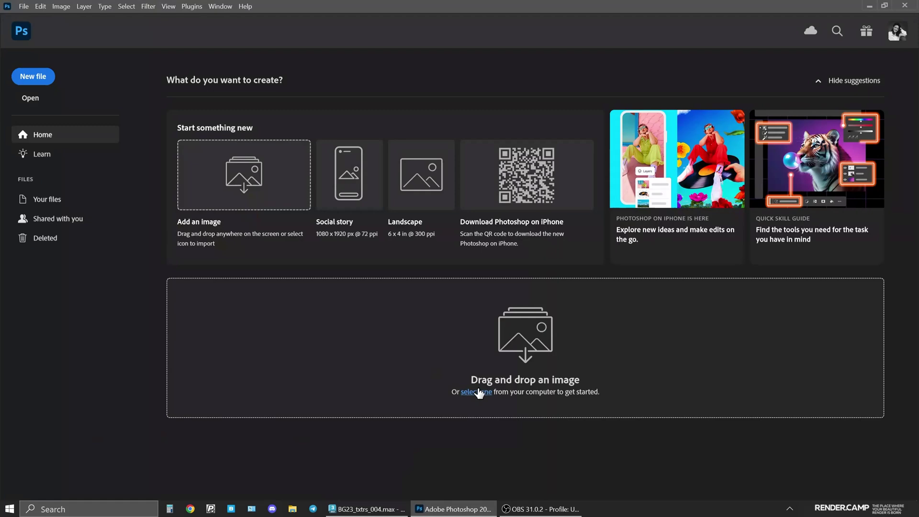
{"action": "key", "text": "ctrl+o"}
{"action": "left_click", "coordinate": [173, 86]}
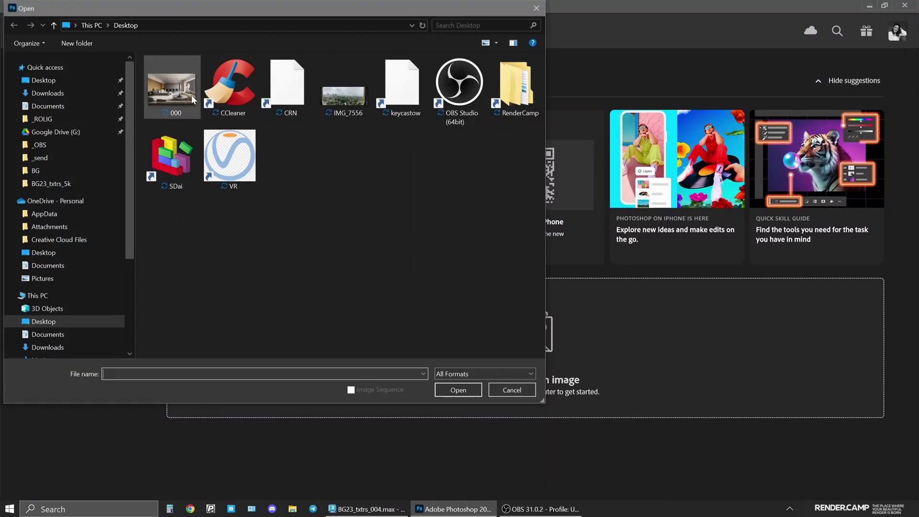
{"action": "left_click", "coordinate": [459, 389]}
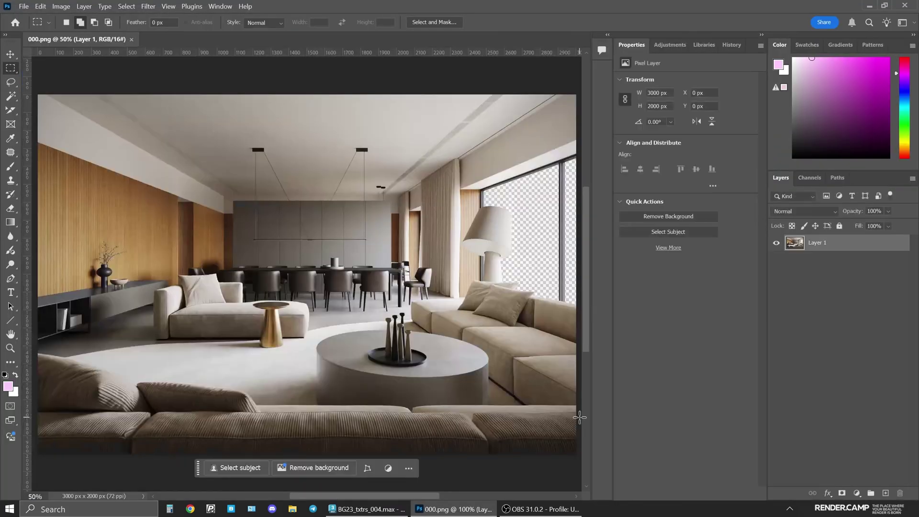
{"action": "scroll", "coordinate": [409, 312], "scroll_direction": "down", "scroll_amount": 2}
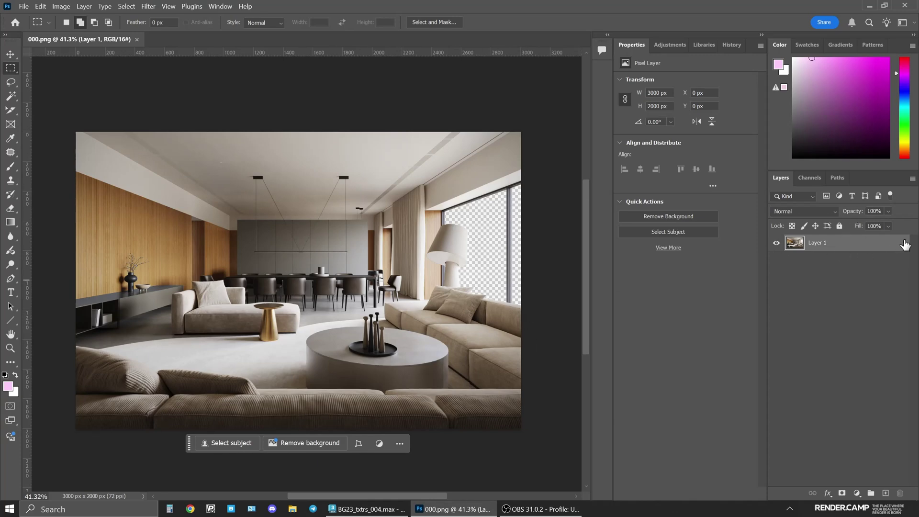
{"action": "left_click", "coordinate": [293, 511]}
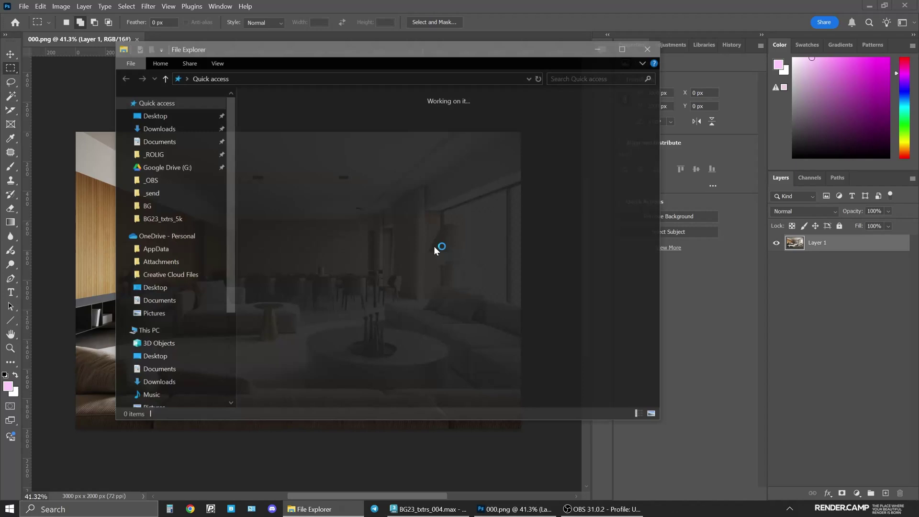
- Place the IMG_7556 city photo from the Desktop into the document, beneath the render layer
{"action": "left_click", "coordinate": [155, 117]}
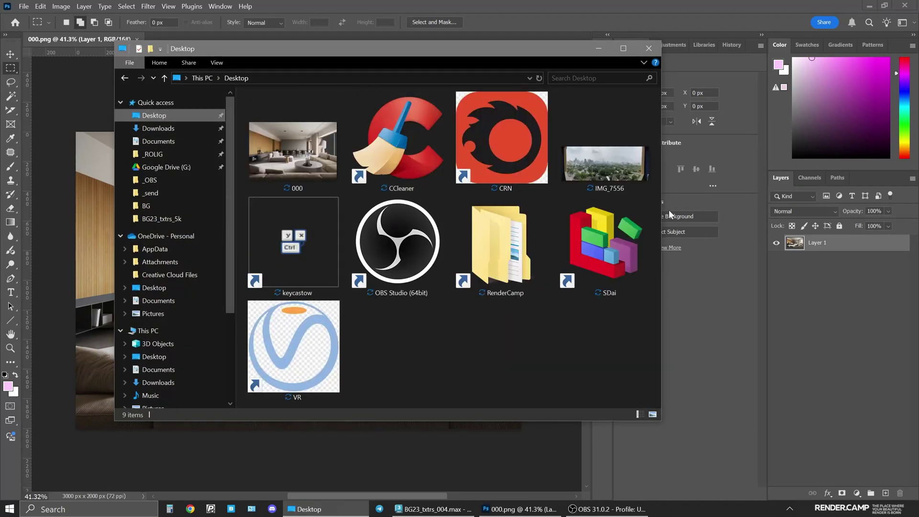
{"action": "left_click", "coordinate": [604, 163]}
{"action": "left_click_drag", "start_coordinate": [604, 163], "coordinate": [92, 343]}
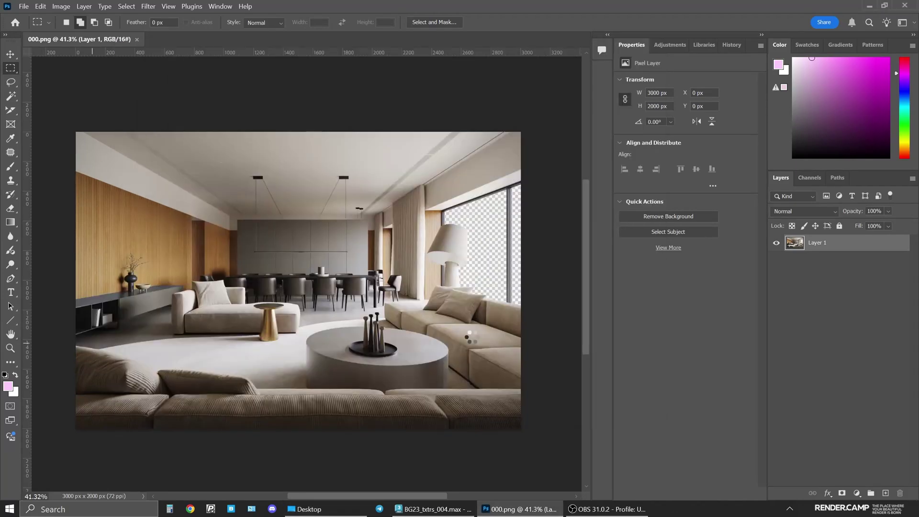
{"action": "left_click_drag", "start_coordinate": [868, 264], "coordinate": [867, 277]}
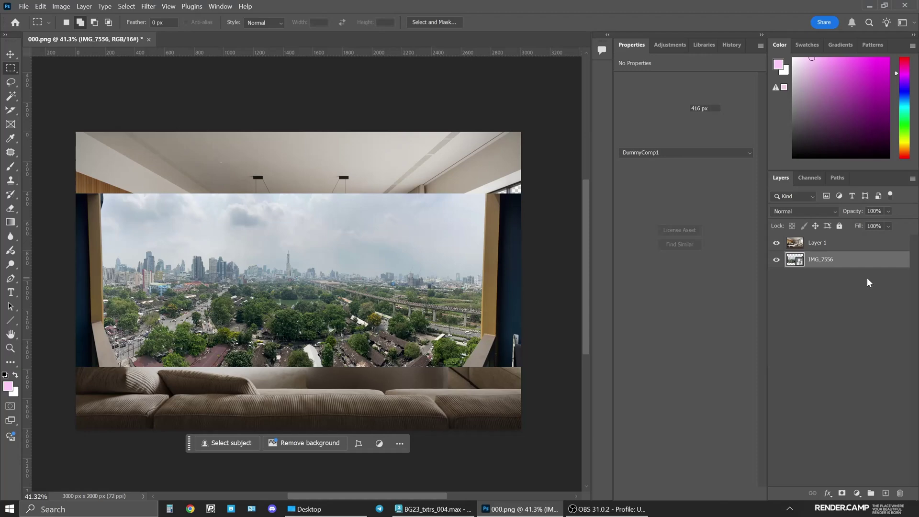
- Move the city photo right and then about 240 px lower so the skyline sits behind the window
{"action": "key", "text": "ctrl+t"}
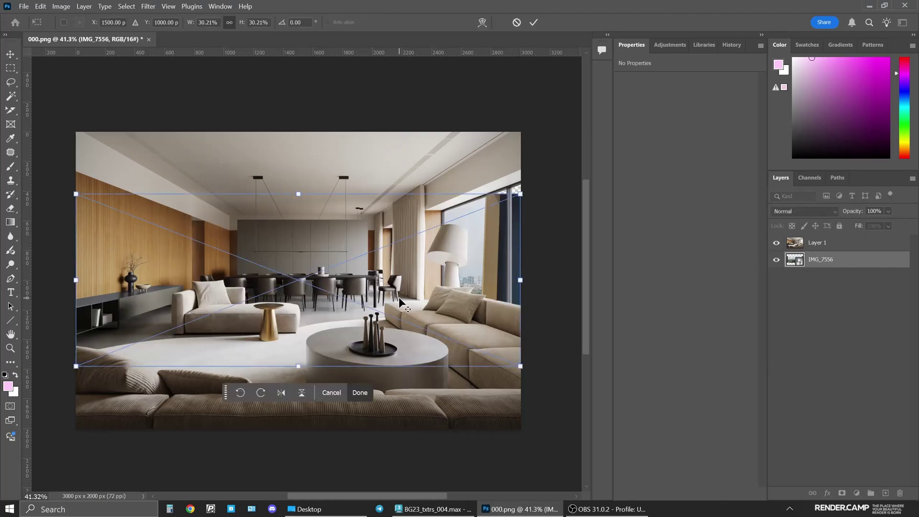
{"action": "scroll", "coordinate": [399, 297], "scroll_direction": "down", "scroll_amount": 2}
{"action": "left_click_drag", "start_coordinate": [327, 302], "coordinate": [475, 288]}
{"action": "key", "text": "Return"}
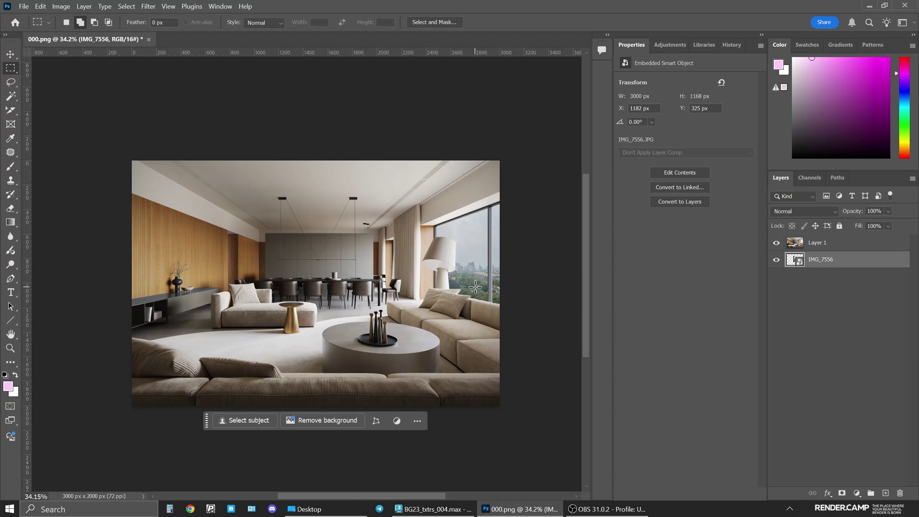
{"action": "key", "text": "ctrl+t"}
{"action": "left_click_drag", "start_coordinate": [473, 275], "coordinate": [476, 295]}
{"action": "key", "text": "Return"}
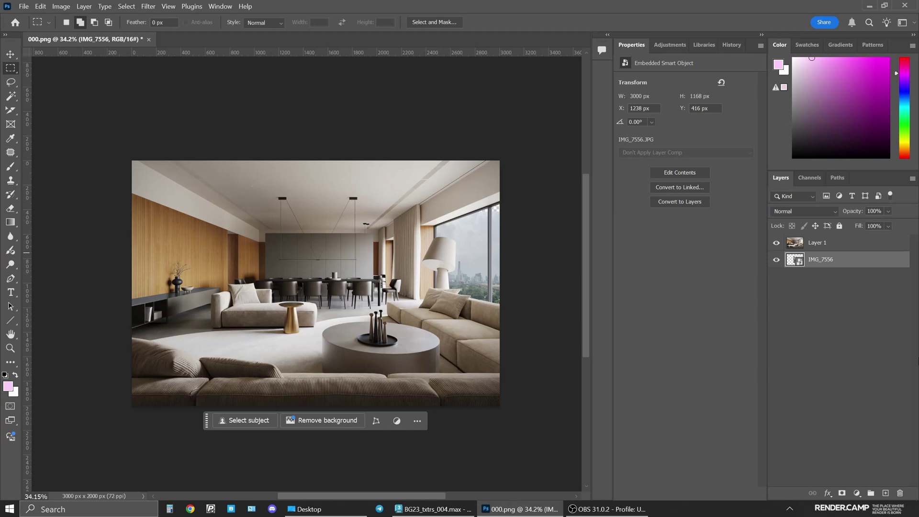
- On a new layer above Layer 1, draw six perspective lines converging on the vanishing point
{"action": "left_click", "coordinate": [837, 247]}
{"action": "left_click", "coordinate": [886, 493]}
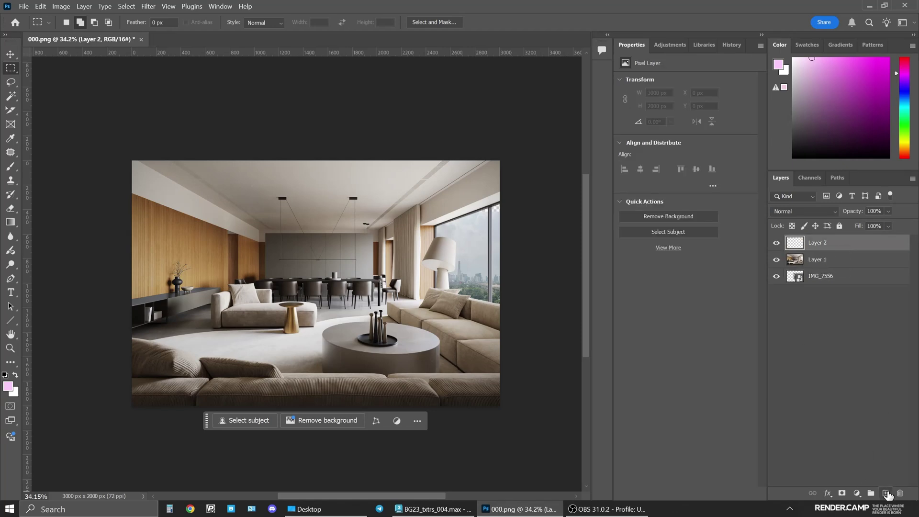
{"action": "left_click", "coordinate": [11, 321]}
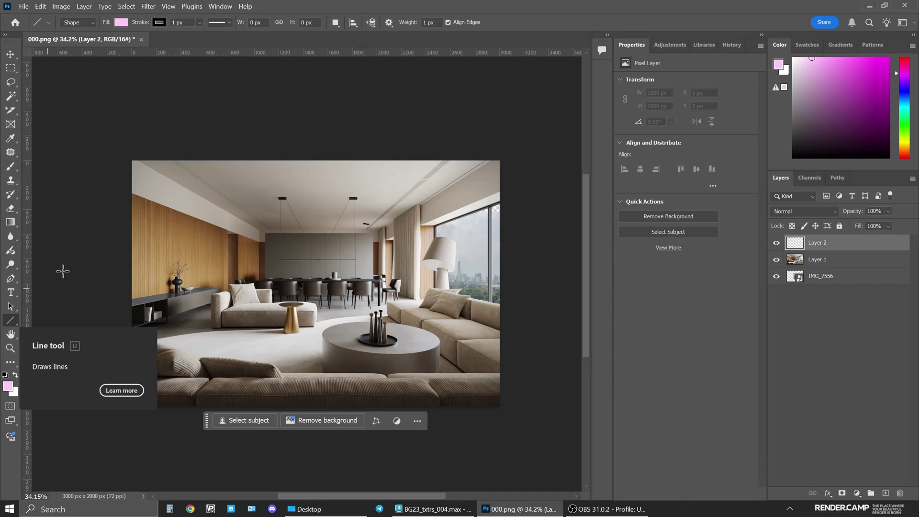
{"action": "left_click_drag", "start_coordinate": [139, 161], "coordinate": [482, 357]}
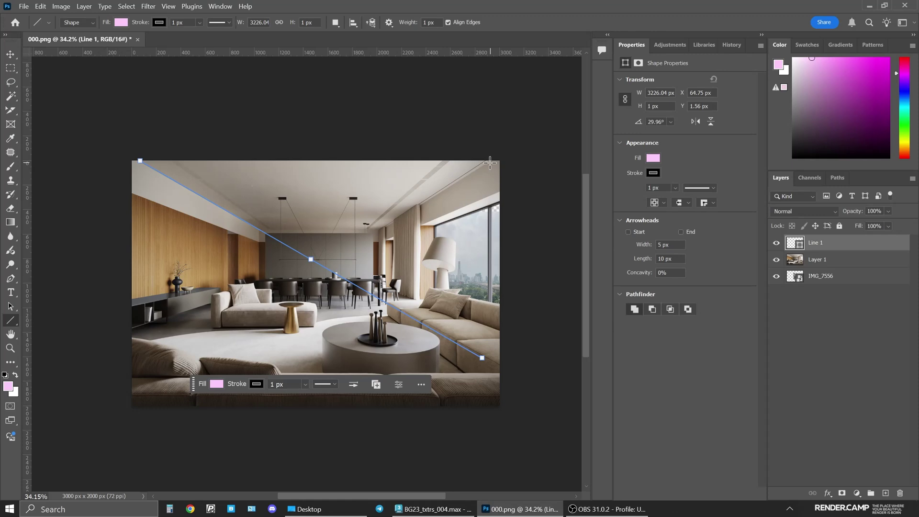
{"action": "left_click_drag", "start_coordinate": [488, 161], "coordinate": [118, 395]}
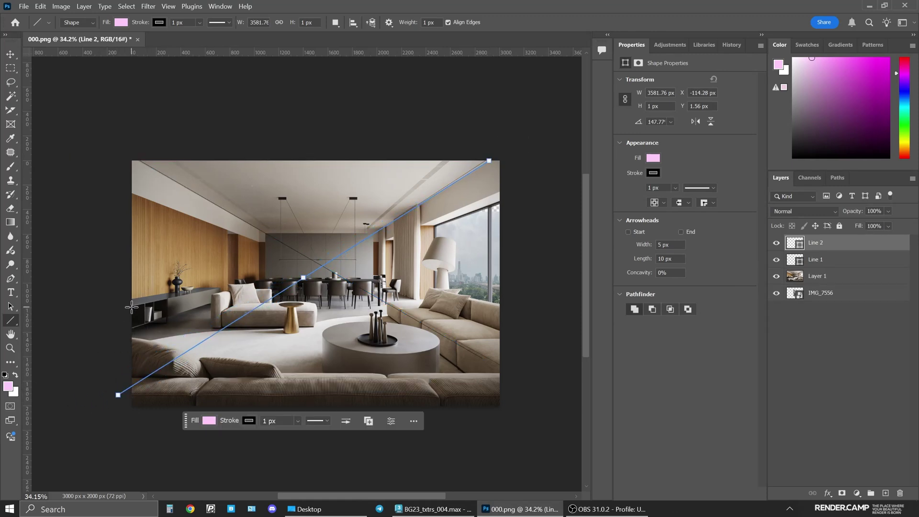
{"action": "left_click_drag", "start_coordinate": [129, 306], "coordinate": [386, 253]}
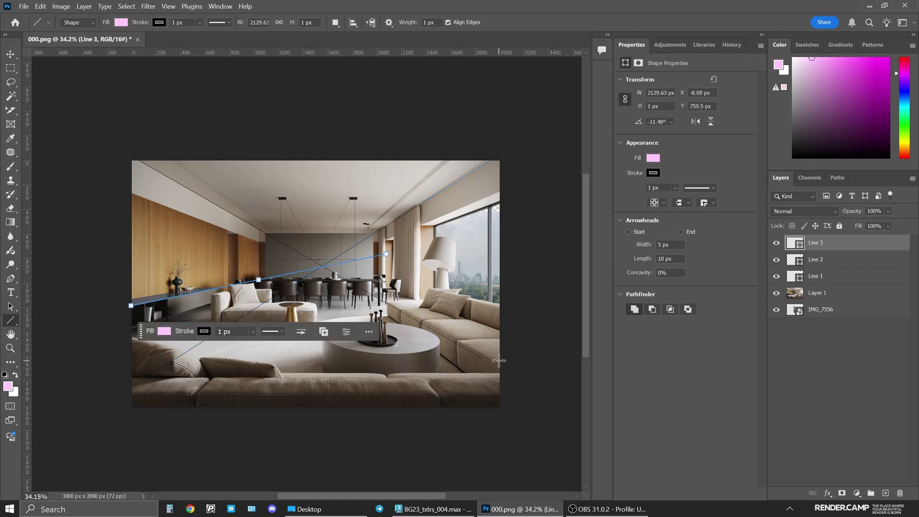
{"action": "left_click_drag", "start_coordinate": [497, 362], "coordinate": [257, 232]}
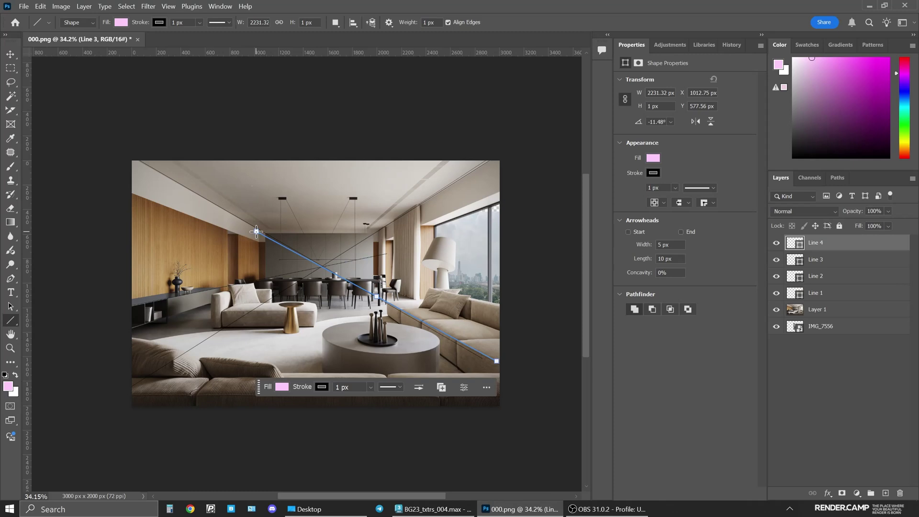
{"action": "left_click_drag", "start_coordinate": [130, 194], "coordinate": [480, 325]}
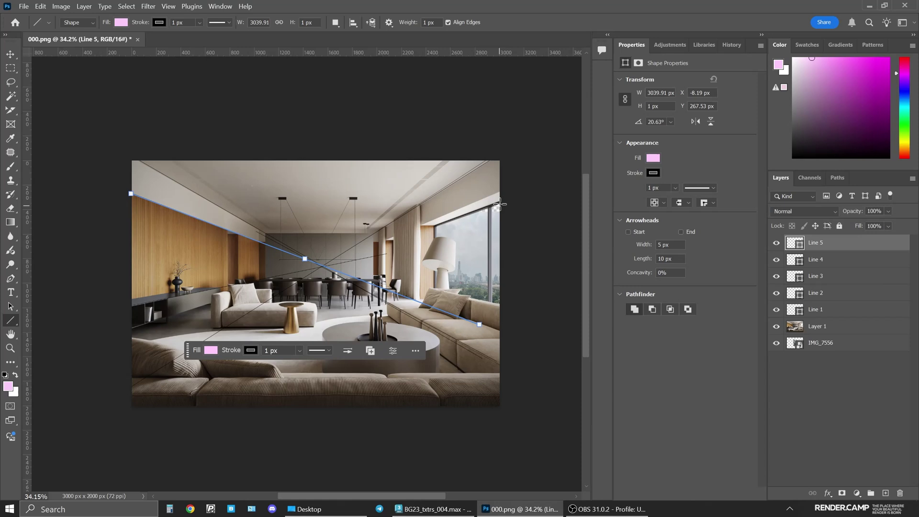
{"action": "left_click_drag", "start_coordinate": [498, 191], "coordinate": [143, 344]}
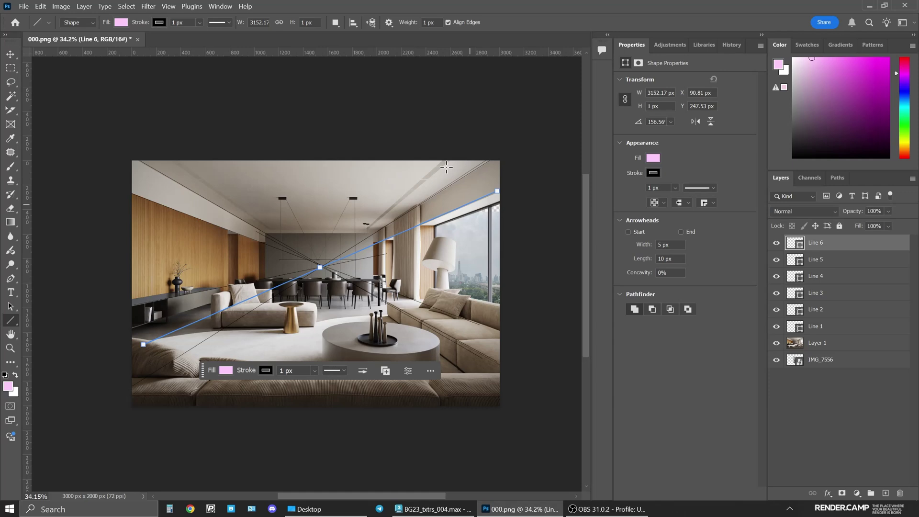
- Add a horizontal horizon guide, then group the six line layers into a hidden Group 1
{"action": "left_click_drag", "start_coordinate": [385, 52], "coordinate": [431, 267]}
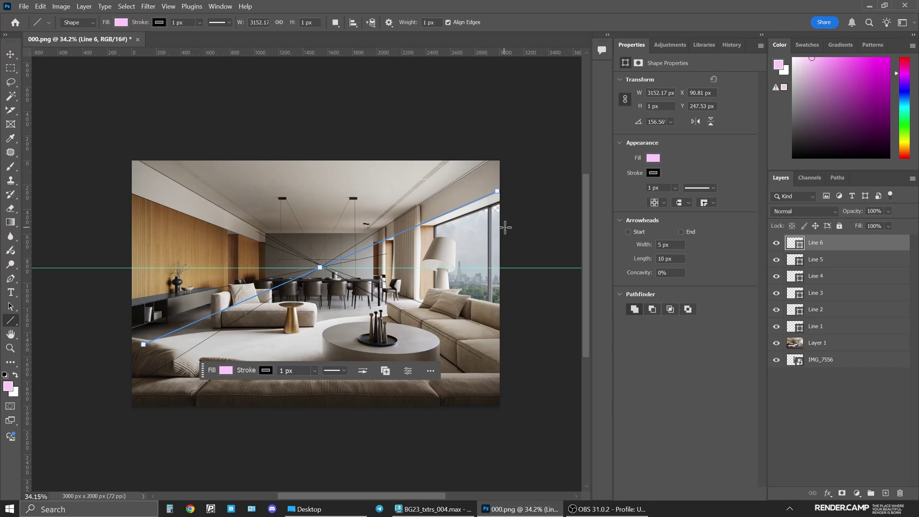
{"action": "left_click", "coordinate": [829, 327], "text": "shift"}
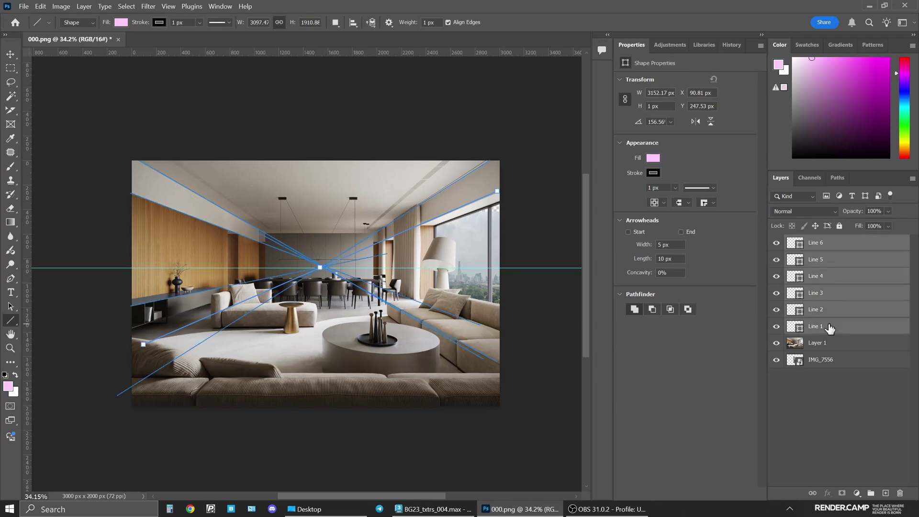
{"action": "key", "text": "ctrl+g"}
{"action": "left_click", "coordinate": [777, 241]}
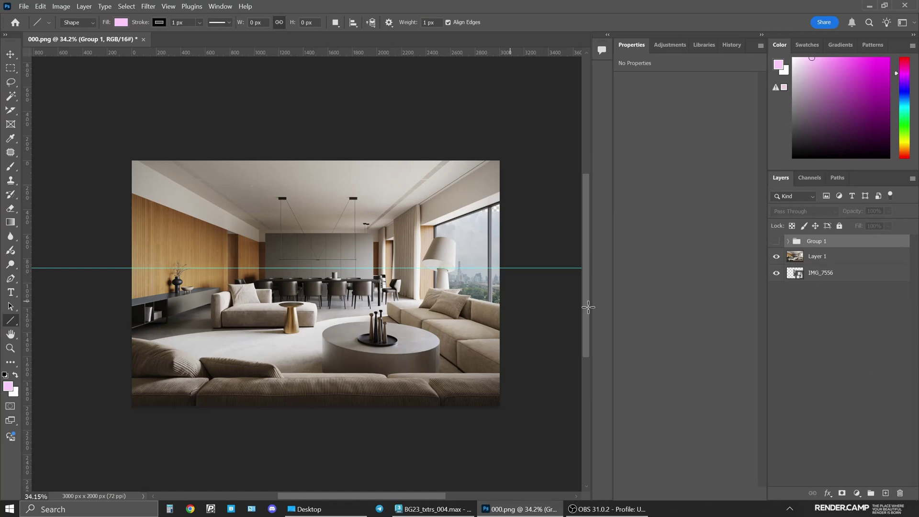
- Scale IMG_7556 up slightly and move it to X 1529 px, Y 298 px behind the window
{"action": "left_click", "coordinate": [805, 276]}
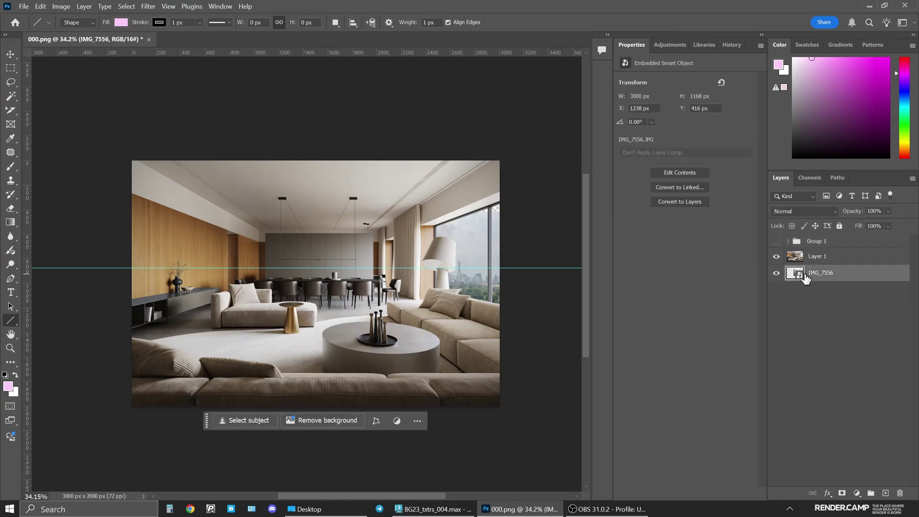
{"action": "key", "text": "ctrl+t"}
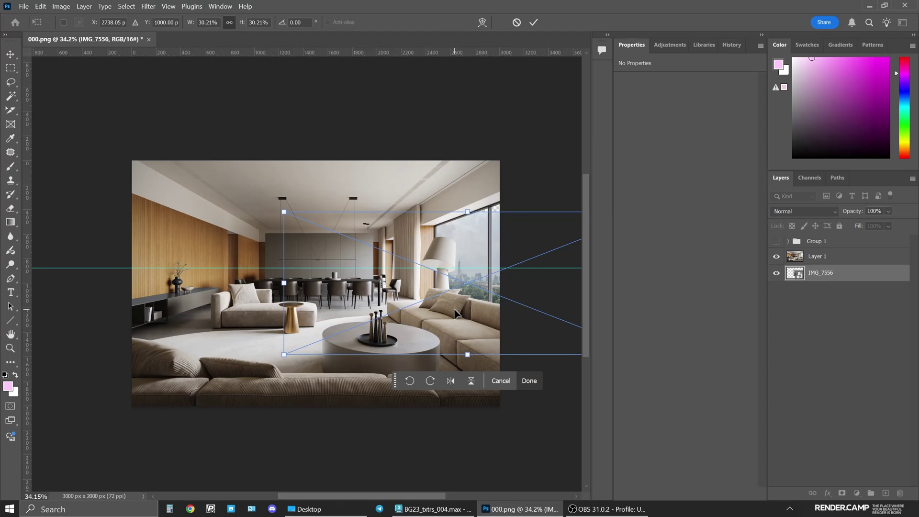
{"action": "left_click_drag", "start_coordinate": [482, 296], "coordinate": [322, 280]}
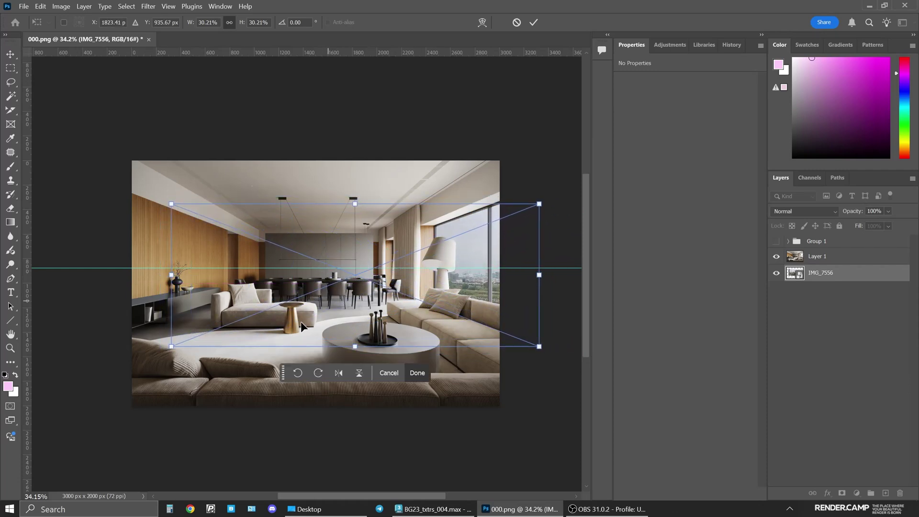
{"action": "left_click_drag", "start_coordinate": [171, 346], "coordinate": [158, 352]}
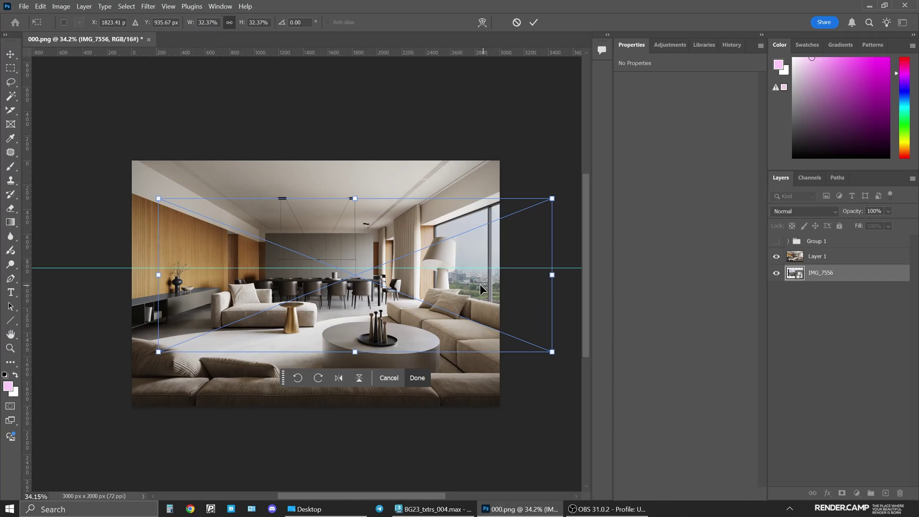
{"action": "left_click_drag", "start_coordinate": [480, 285], "coordinate": [537, 289]}
{"action": "scroll", "coordinate": [472, 282], "scroll_direction": "up", "scroll_amount": 3}
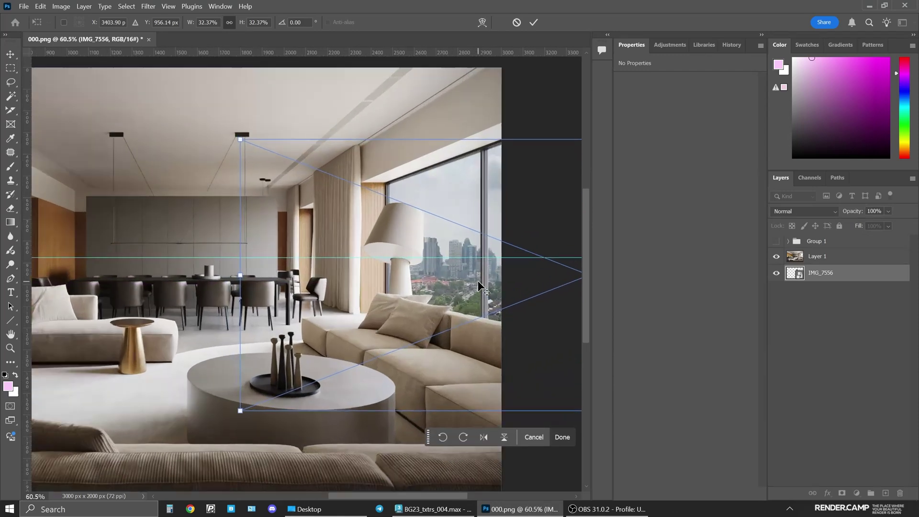
{"action": "scroll", "coordinate": [477, 281], "scroll_direction": "up", "scroll_amount": 3}
{"action": "mouse_move", "coordinate": [436, 274]}
{"action": "left_mouse_down"}
{"action": "mouse_move", "coordinate": [498, 274]}
{"action": "mouse_move", "coordinate": [368, 272]}
{"action": "mouse_move", "coordinate": [430, 263]}
{"action": "mouse_move", "coordinate": [438, 272]}
{"action": "left_mouse_up"}
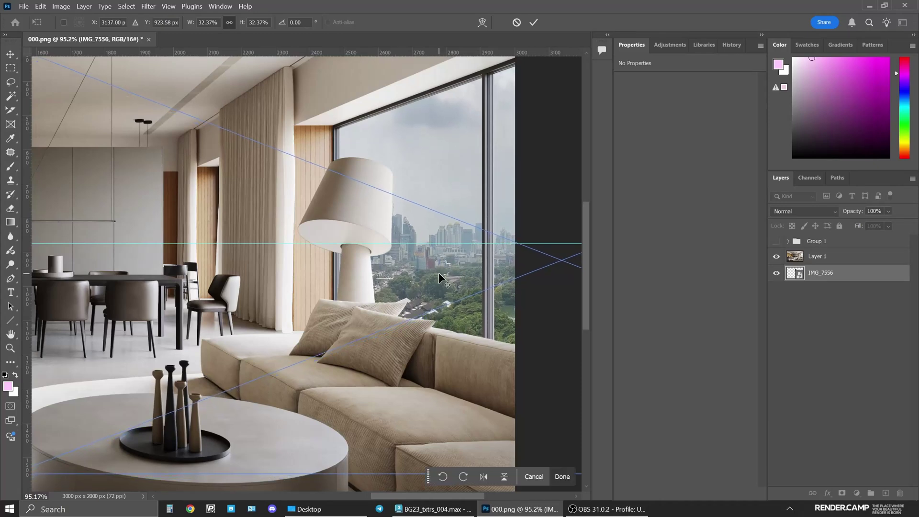
{"action": "scroll", "coordinate": [448, 284], "scroll_direction": "down", "scroll_amount": 5}
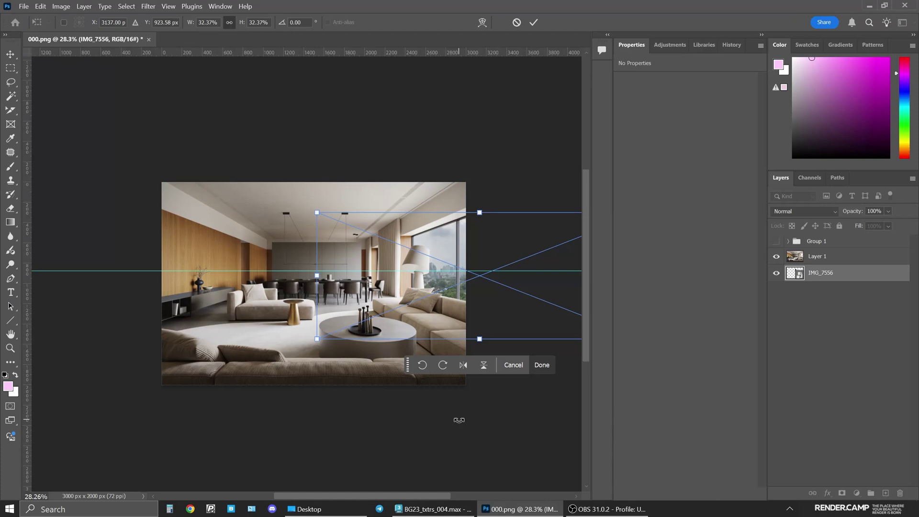
{"action": "key", "text": "Return"}
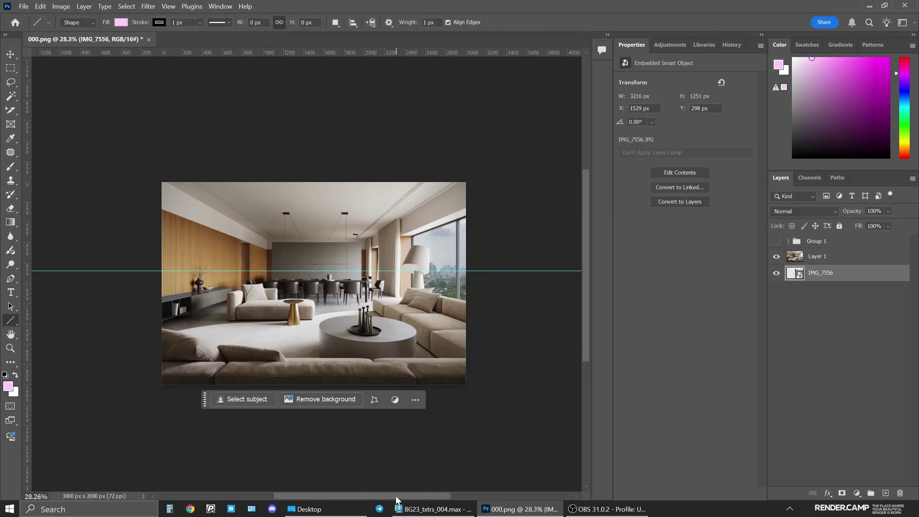
{"action": "mouse_move", "coordinate": [395, 494]}
{"action": "left_mouse_down"}
{"action": "mouse_move", "coordinate": [410, 489]}
{"action": "mouse_move", "coordinate": [386, 493]}
{"action": "left_mouse_up"}
- Zoom to fit the image and bring up the fill or adjustment layer menu in the Layers panel
{"action": "scroll", "coordinate": [518, 335], "scroll_direction": "up", "scroll_amount": 3}
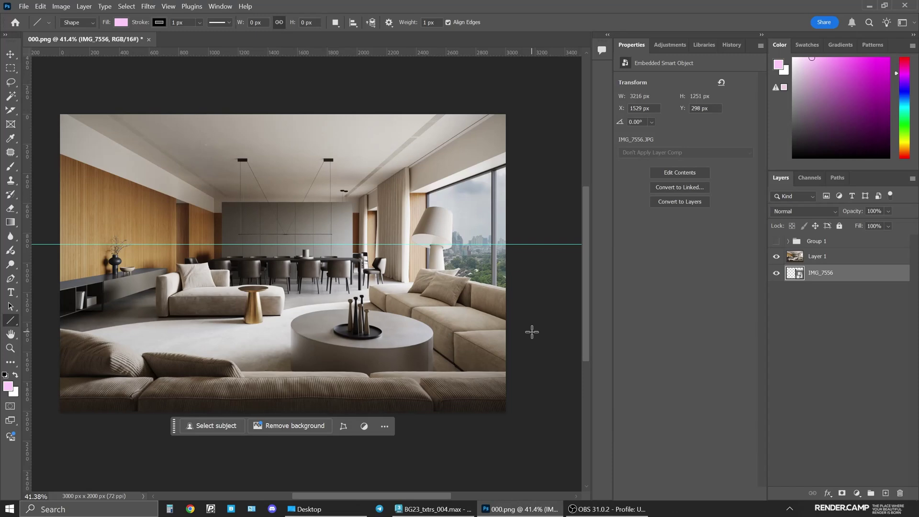
{"action": "scroll", "coordinate": [531, 335], "scroll_direction": "down", "scroll_amount": 1}
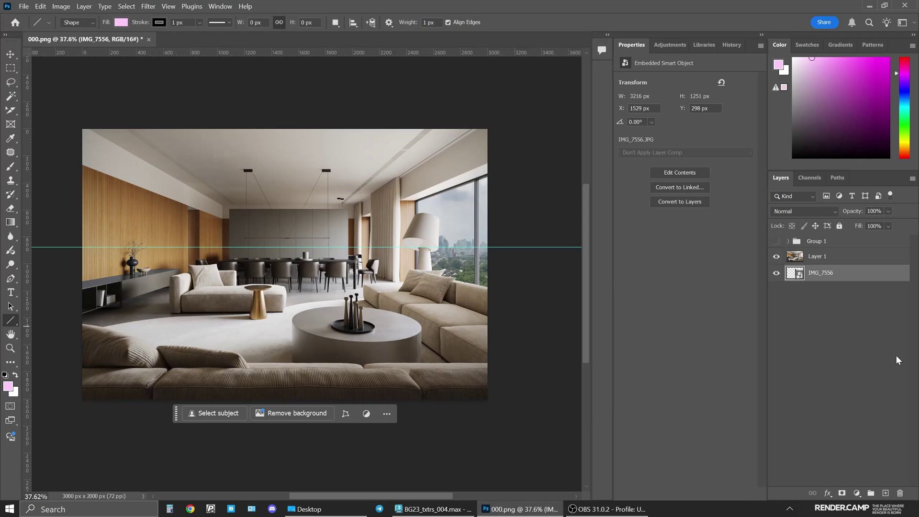
{"action": "left_click", "coordinate": [857, 494]}
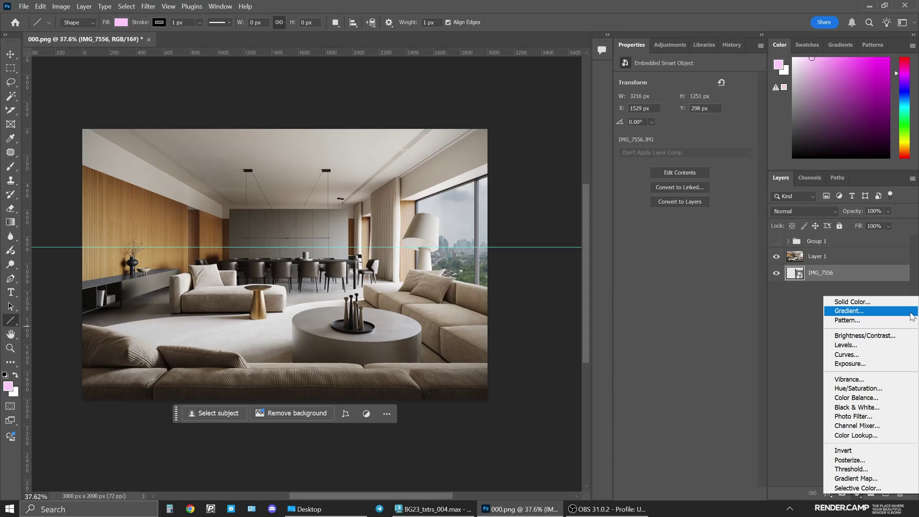
- Add a Levels adjustment clipped to IMG_7556 with midtones 2.04 and white input 246
{"action": "left_click", "coordinate": [868, 346]}
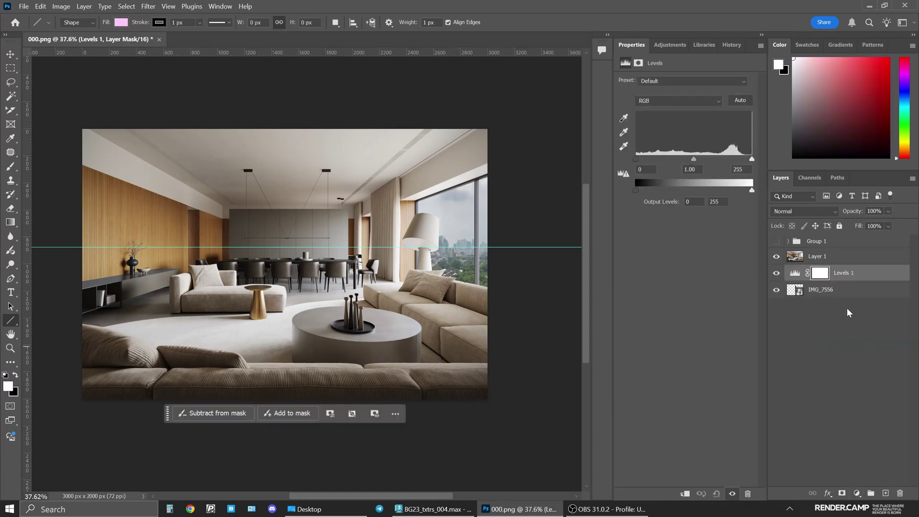
{"action": "left_click", "coordinate": [817, 281], "text": "alt"}
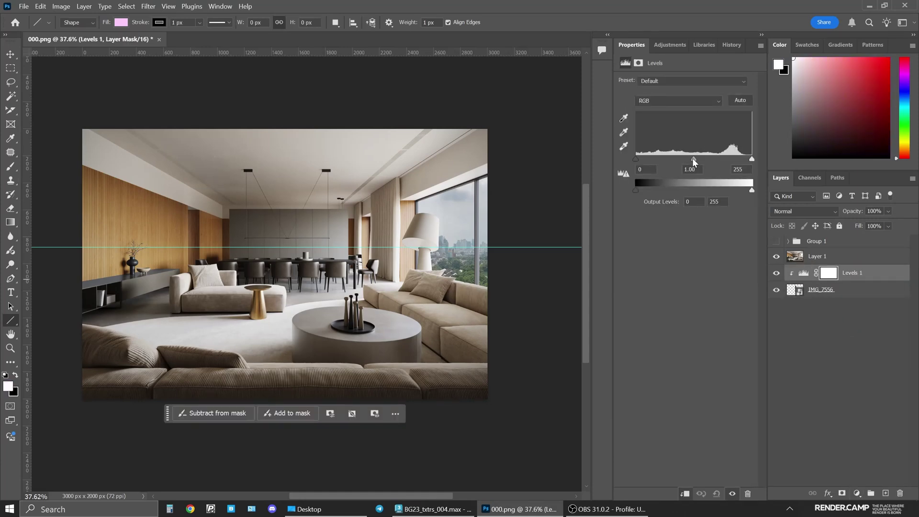
{"action": "left_click_drag", "start_coordinate": [692, 158], "coordinate": [674, 158]}
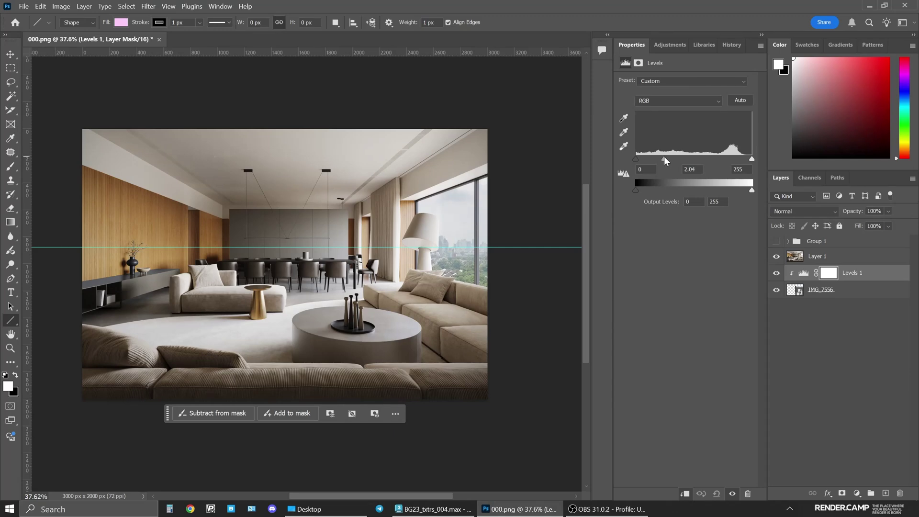
{"action": "left_click_drag", "start_coordinate": [752, 159], "coordinate": [744, 159]}
- Add a white Color Fill 1 layer and move it below the IMG_7556 photo
{"action": "left_click", "coordinate": [832, 291]}
{"action": "left_click", "coordinate": [857, 493]}
{"action": "left_click", "coordinate": [864, 299]}
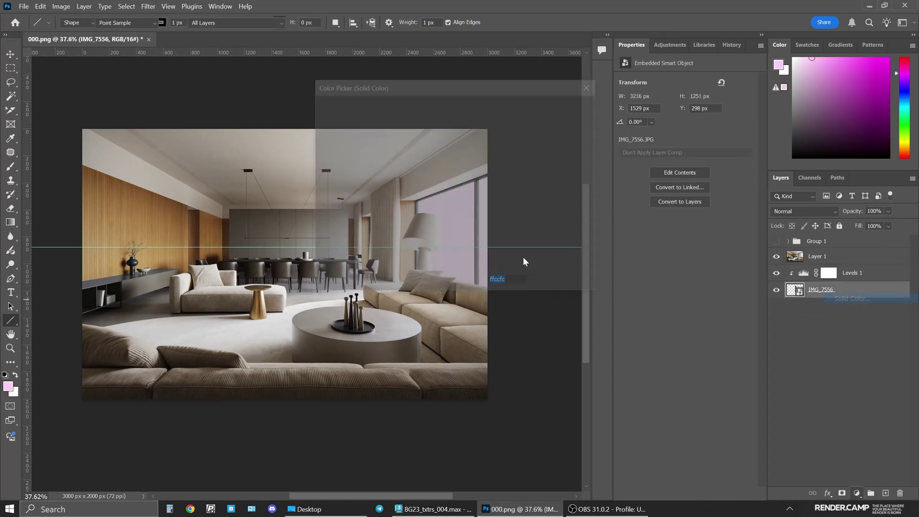
{"action": "left_click", "coordinate": [561, 106]}
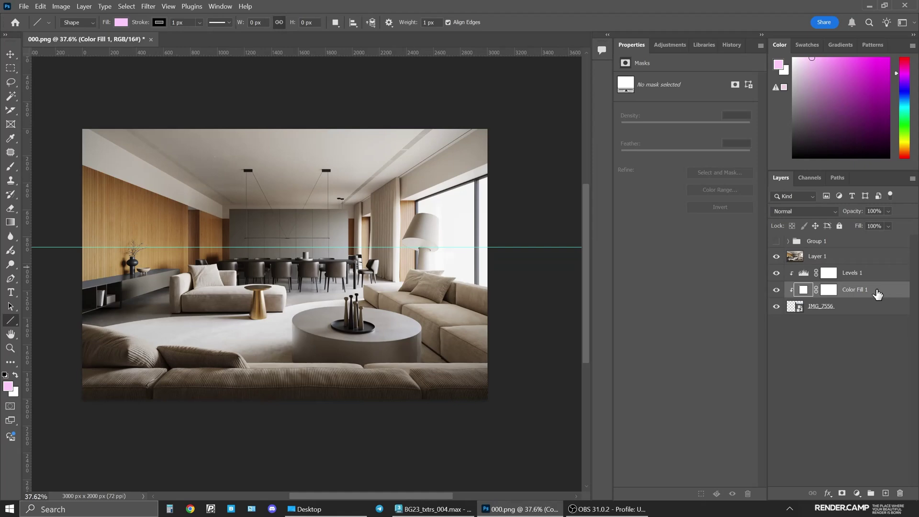
{"action": "left_click_drag", "start_coordinate": [876, 290], "coordinate": [881, 331]}
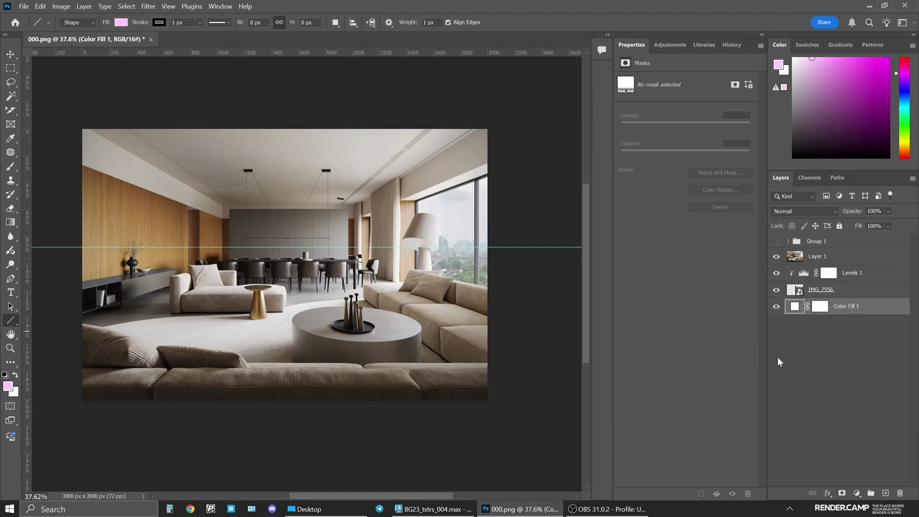
- Try an 80% opacity on the IMG_7556 city photo layer
{"action": "left_click", "coordinate": [819, 290]}
{"action": "left_click", "coordinate": [874, 211]}
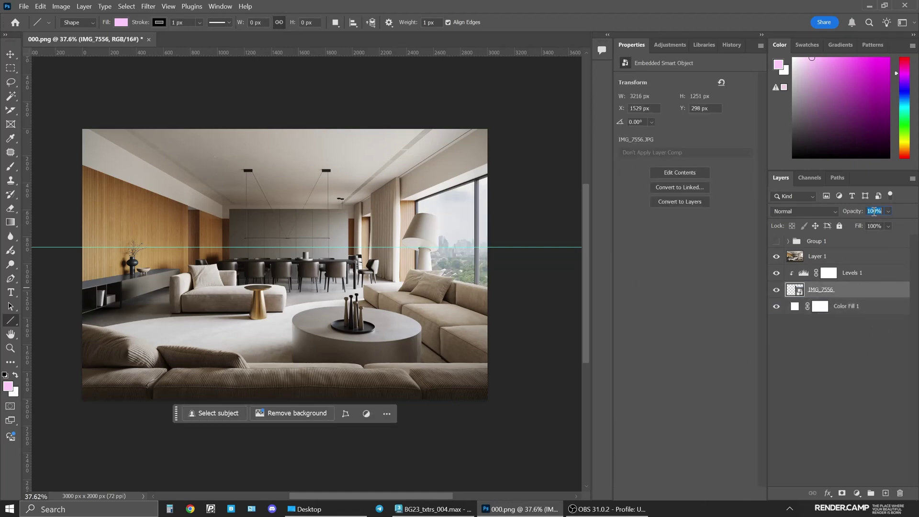
{"action": "type", "text": "70"}
{"action": "key", "text": "BackSpace"}
{"action": "key", "text": "BackSpace"}
{"action": "type", "text": "80"}
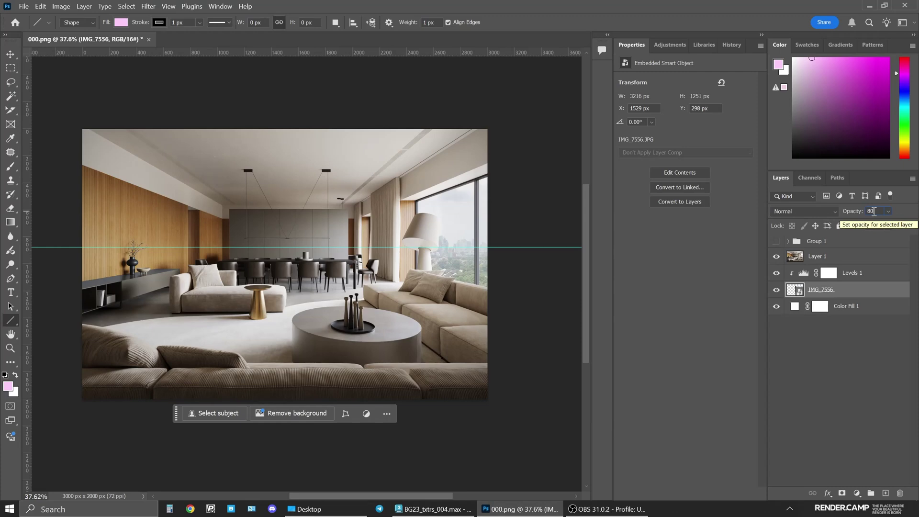
{"action": "key", "text": "Return"}
{"action": "left_click", "coordinate": [808, 360]}
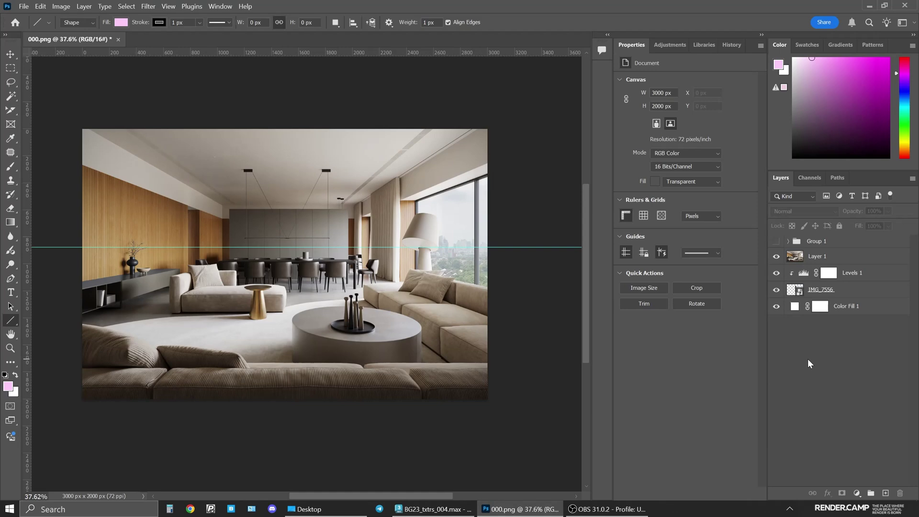
- Settle the IMG_7556 layer opacity at 70% for a hazier skyline
{"action": "left_click", "coordinate": [855, 290]}
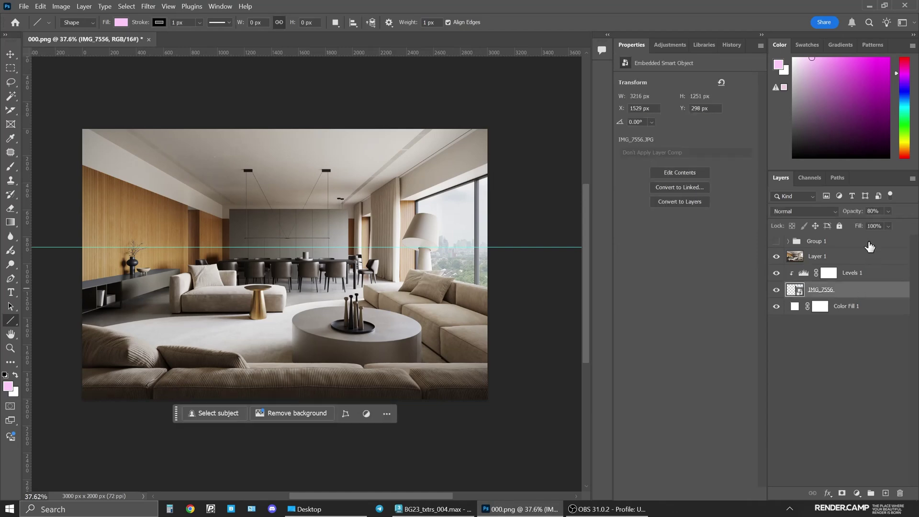
{"action": "double_click", "coordinate": [873, 211]}
{"action": "type", "text": "30"}
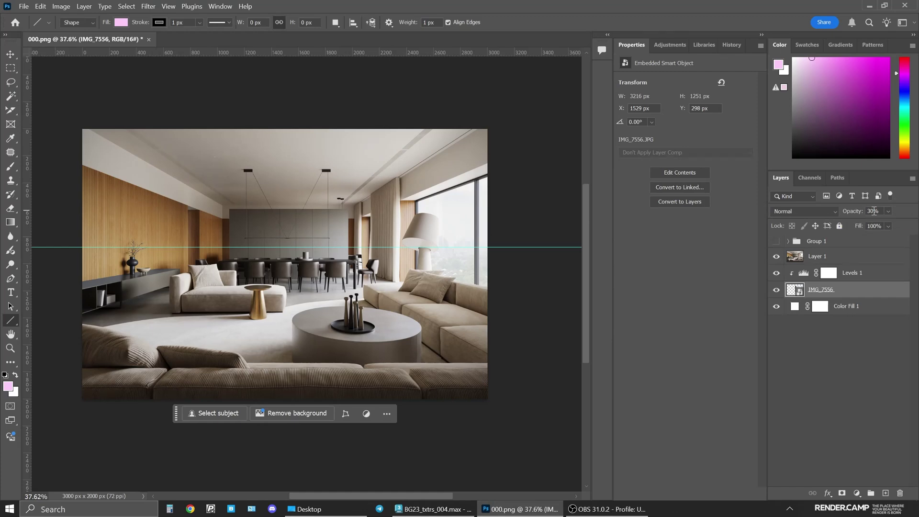
{"action": "double_click", "coordinate": [874, 211]}
{"action": "type", "text": "70"}
{"action": "key", "text": "Return"}
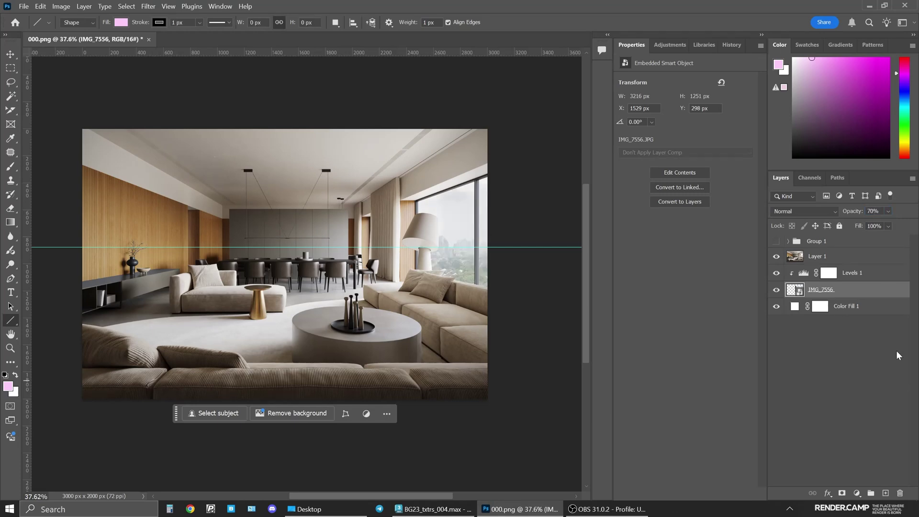
{"action": "key", "text": "Return"}
- Group Levels 1, IMG_7556 and Color Fill 1 into Group 2 and hide it
{"action": "left_click", "coordinate": [859, 259]}
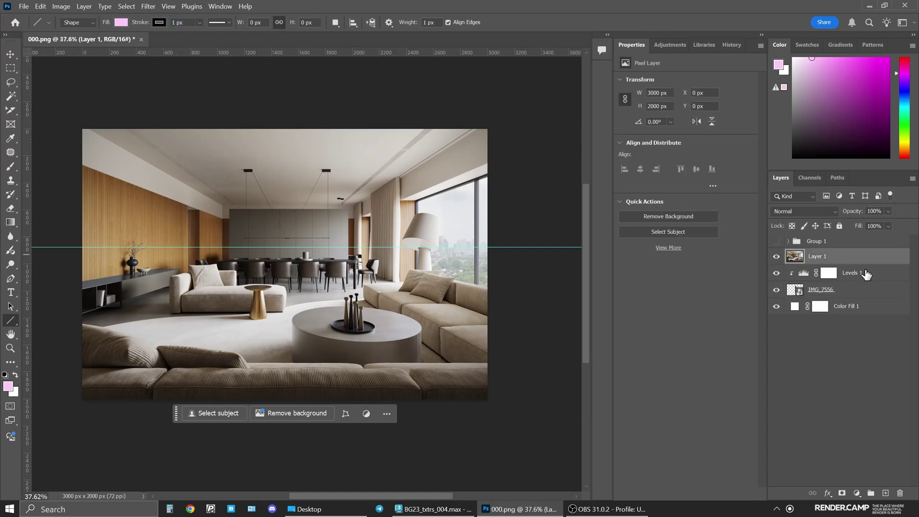
{"action": "left_click", "coordinate": [867, 273]}
{"action": "left_click", "coordinate": [871, 306], "text": "shift"}
{"action": "key", "text": "ctrl+g"}
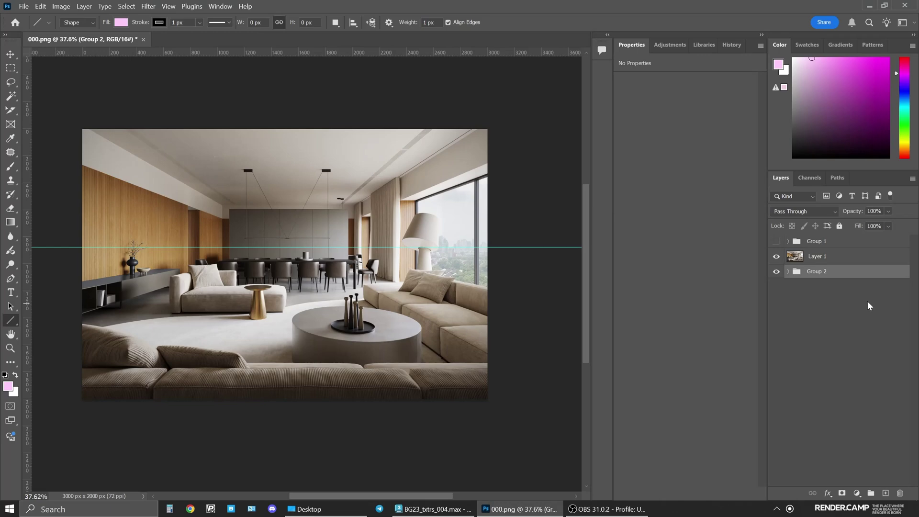
{"action": "left_click", "coordinate": [777, 271]}
- Add a black Solid Color fill layer with colour 000000
{"action": "left_click", "coordinate": [857, 494]}
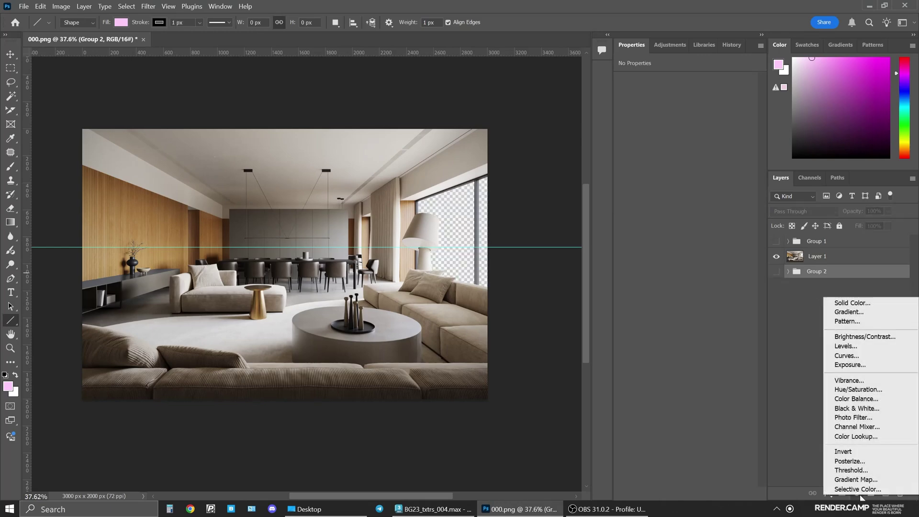
{"action": "left_click", "coordinate": [853, 302]}
{"action": "type", "text": "000000"}
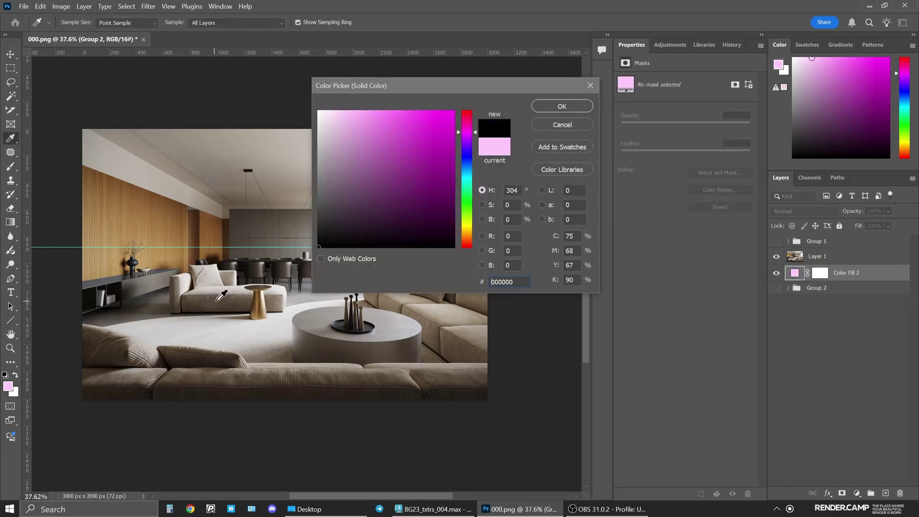
{"action": "left_click", "coordinate": [552, 105]}
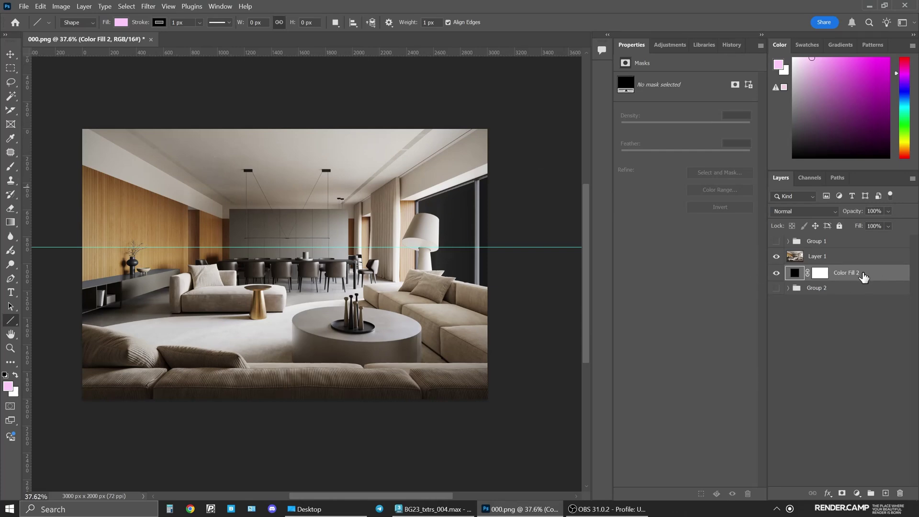
- Show Group 2 again and hide the black Color Fill 2 layer, with the whole image in view
{"action": "scroll", "coordinate": [570, 312], "scroll_direction": "up", "scroll_amount": 6}
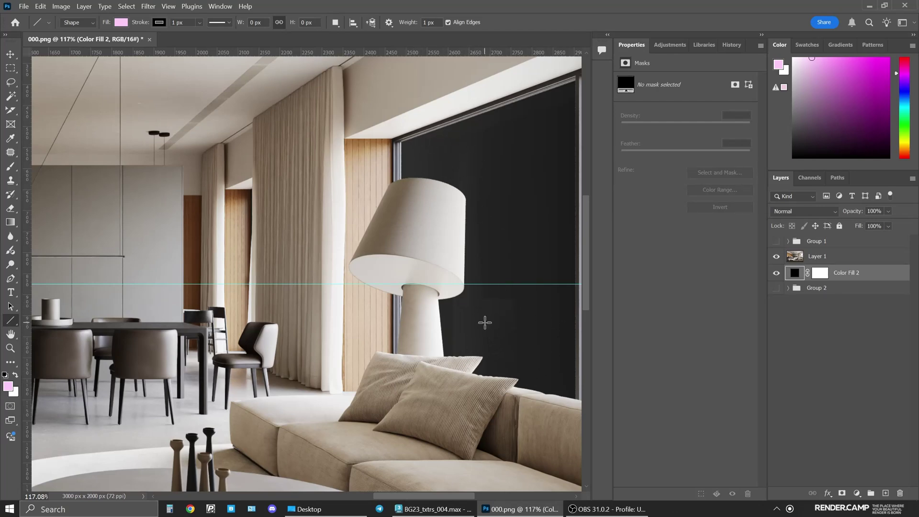
{"action": "key", "text": "ctrl+0"}
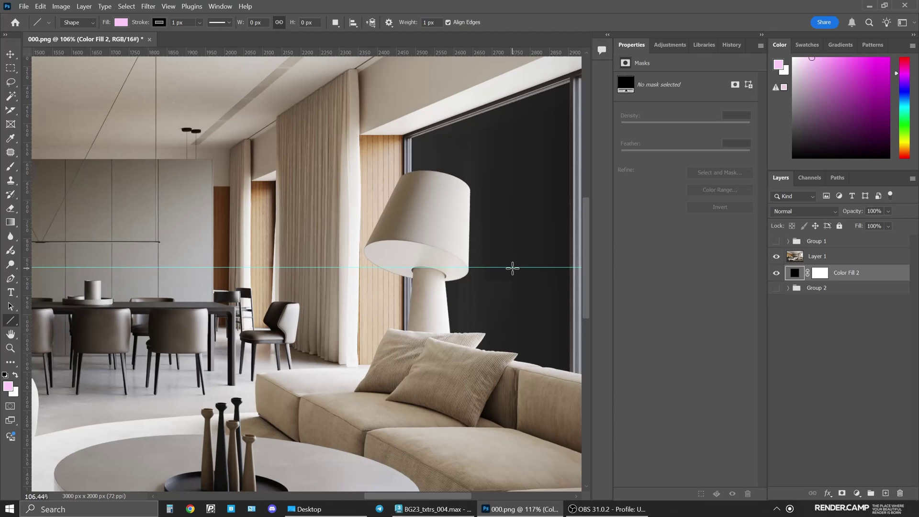
{"action": "left_click", "coordinate": [776, 288]}
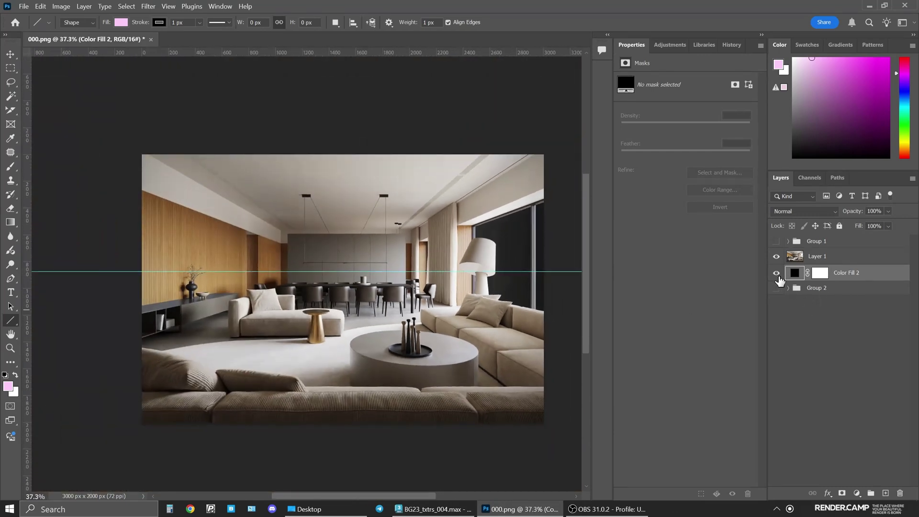
{"action": "left_click", "coordinate": [776, 273]}
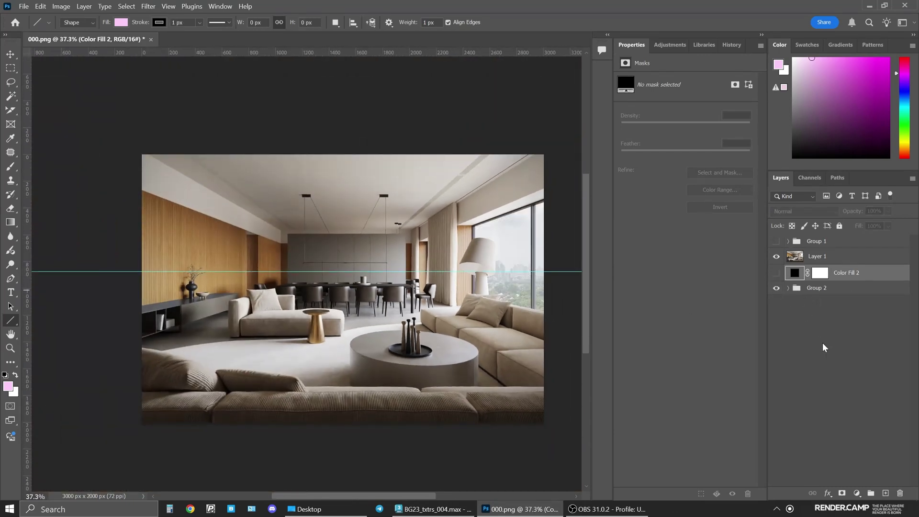
{"action": "scroll", "coordinate": [306, 275], "scroll_direction": "down", "scroll_amount": 1}
{"action": "scroll", "coordinate": [306, 276], "scroll_direction": "right", "scroll_amount": 1}
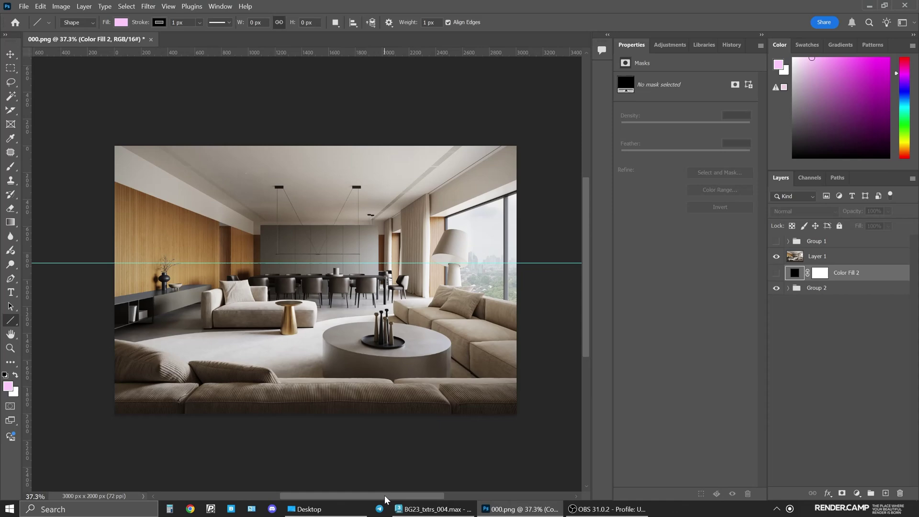
- Export the composite via Export As to the Desktop as 000v.jpg at JPG quality 7
{"action": "left_click", "coordinate": [19, 7]}
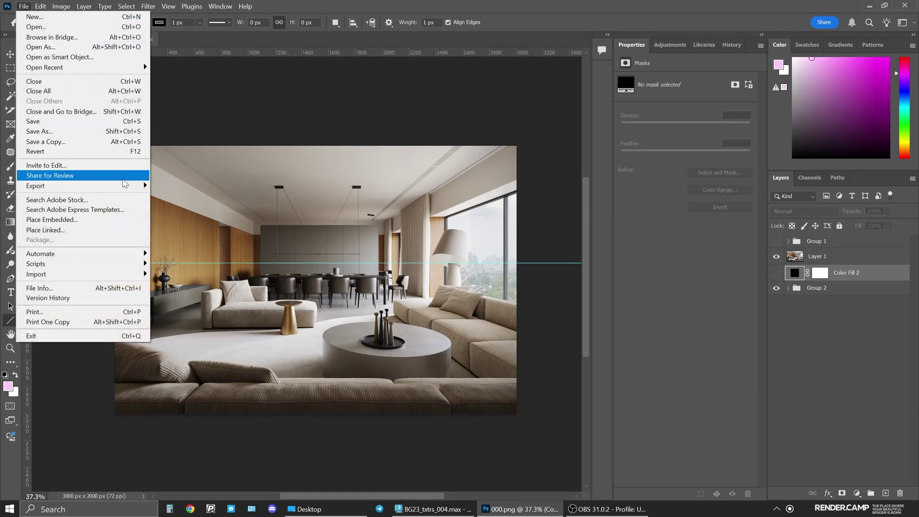
{"action": "mouse_move", "coordinate": [127, 192]}
{"action": "left_click", "coordinate": [186, 196]}
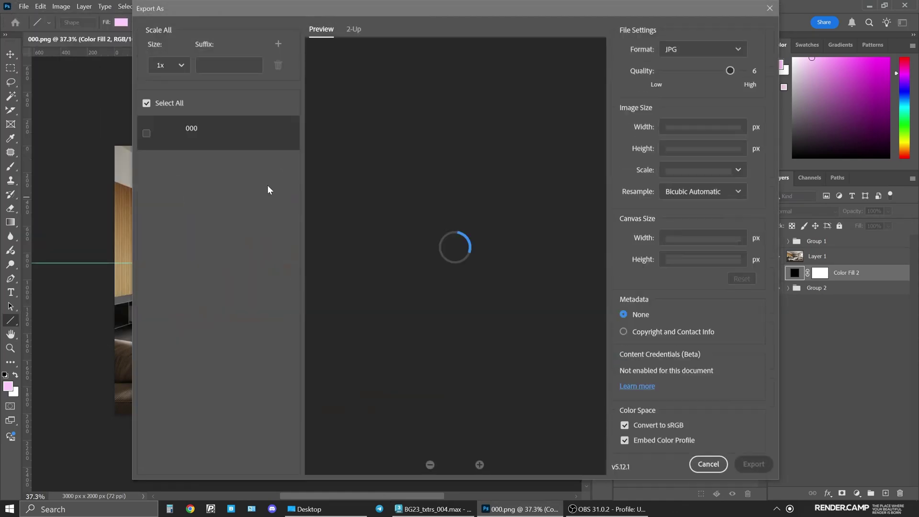
{"action": "left_click_drag", "start_coordinate": [730, 70], "coordinate": [795, 70]}
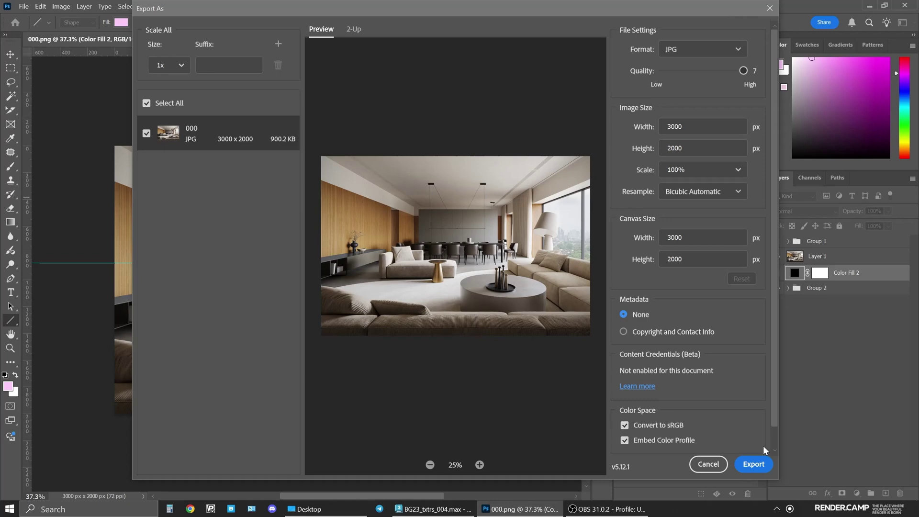
{"action": "left_click", "coordinate": [753, 464]}
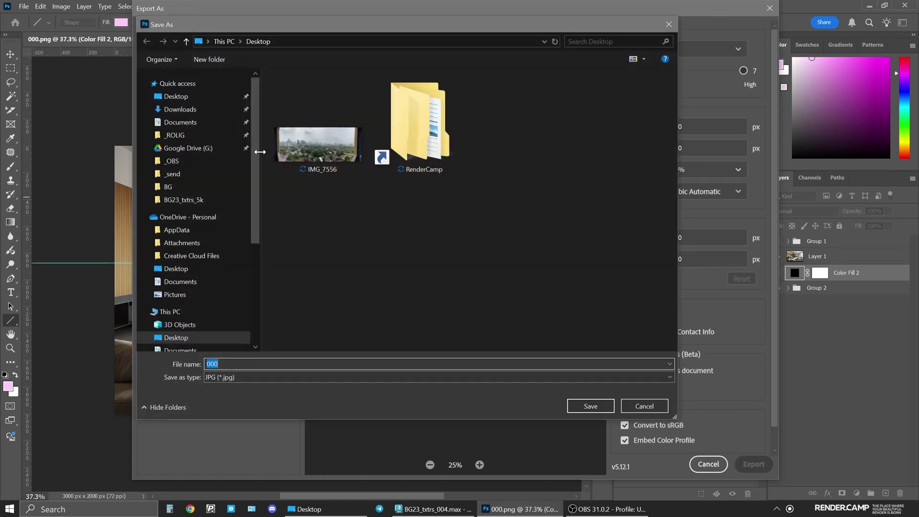
{"action": "left_click", "coordinate": [287, 364]}
{"action": "type", "text": "1"}
{"action": "left_click", "coordinate": [587, 405]}
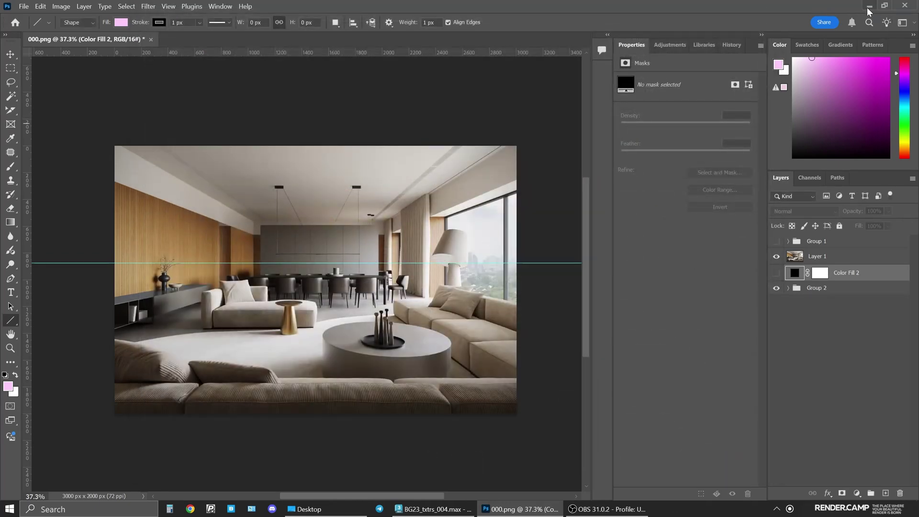
- Clear Photoshop, 3ds Max and the Desktop folder away and open the raw 000 render in Photos
{"action": "left_click", "coordinate": [869, 6]}
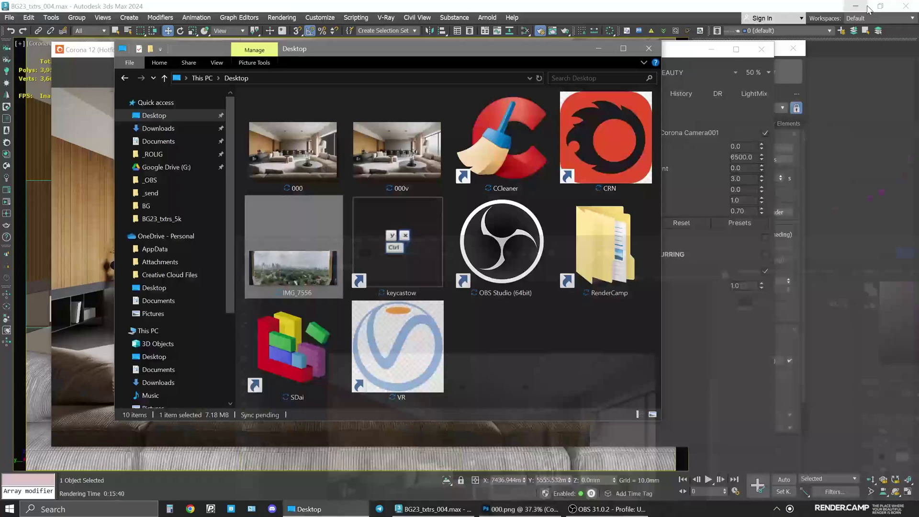
{"action": "left_click", "coordinate": [857, 6]}
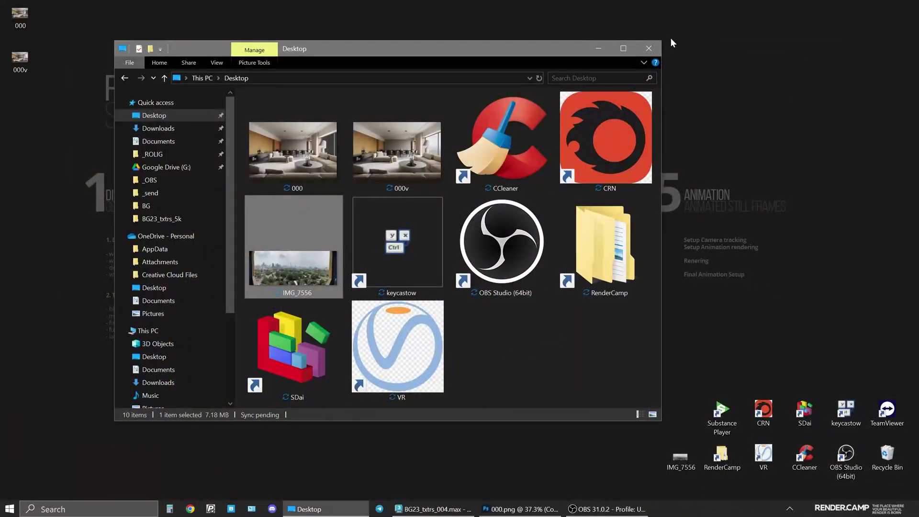
{"action": "left_click", "coordinate": [649, 48]}
{"action": "double_click", "coordinate": [21, 17]}
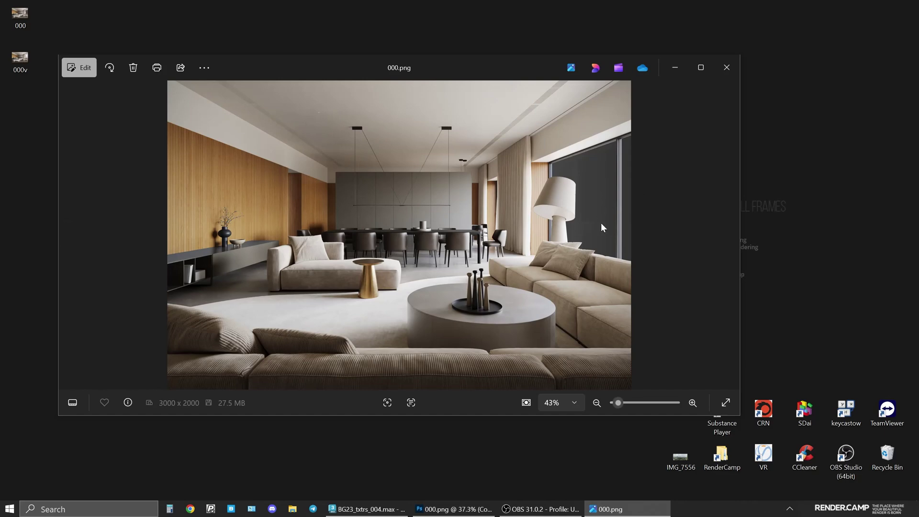
- Flip between 000v.jpg and 000.png to compare, ending on 000v.jpg
{"action": "key", "text": "Right"}
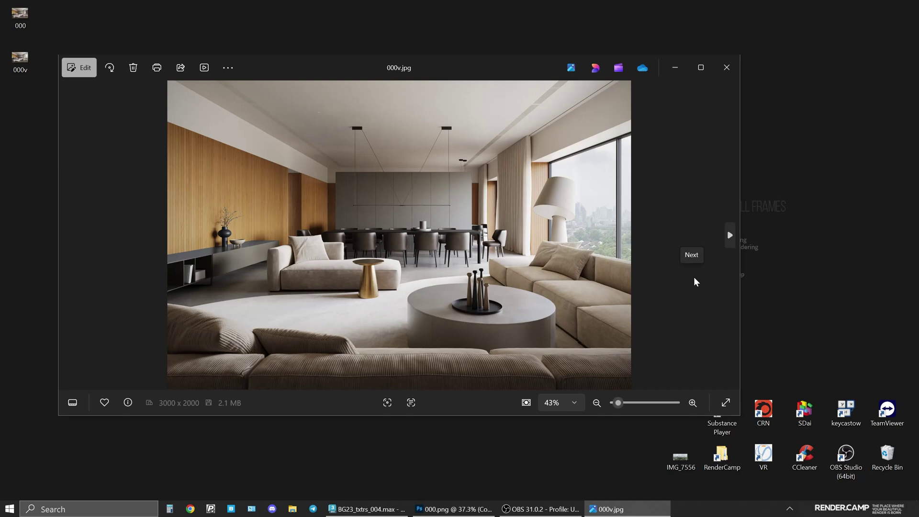
{"action": "key", "text": "Left"}
{"action": "key", "text": "Right"}
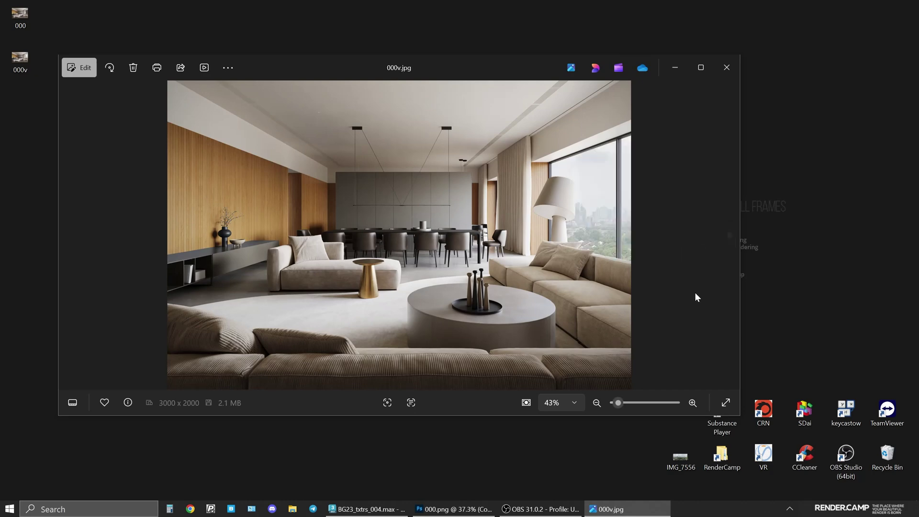